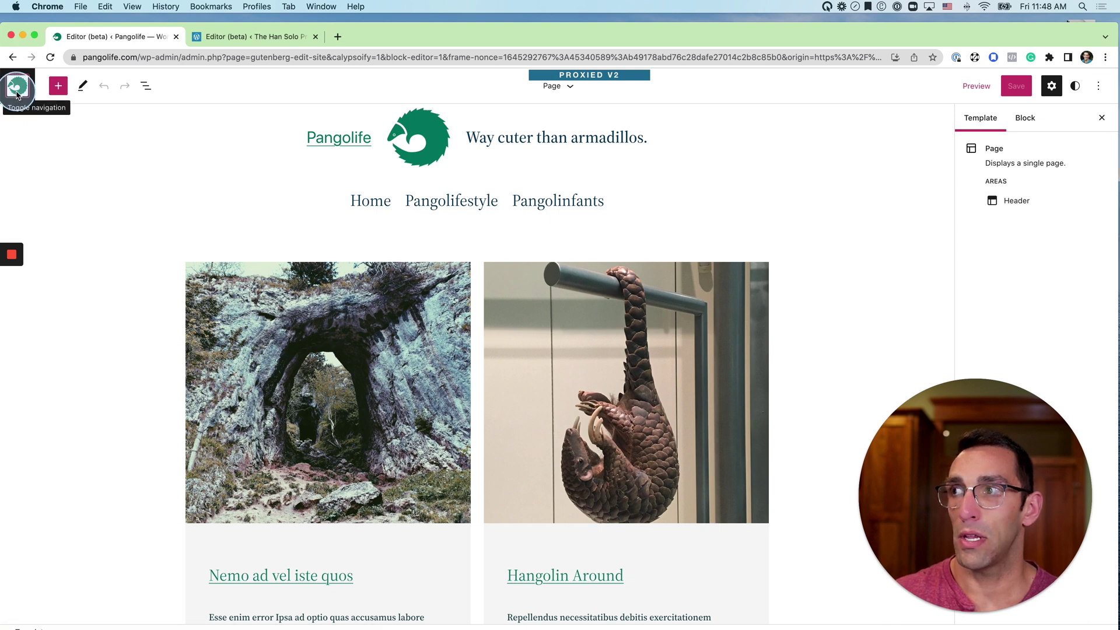
Open the Single Post template from the site editor's Templates list.
{"action": "left_click", "coordinate": [17, 88]}
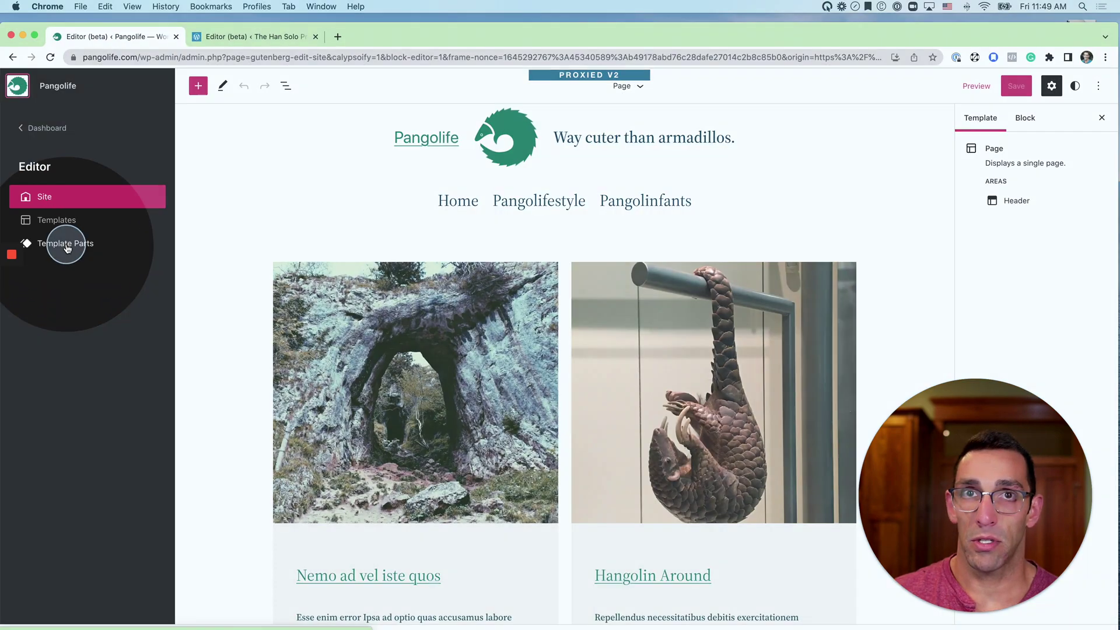
{"action": "left_click", "coordinate": [55, 221]}
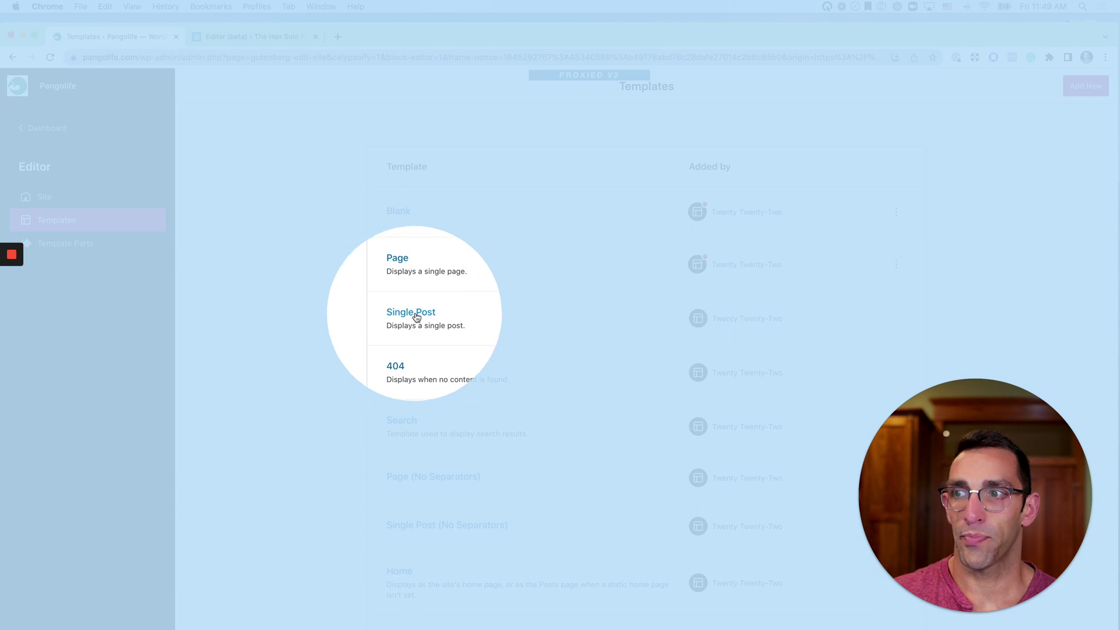
{"action": "left_click", "coordinate": [417, 315]}
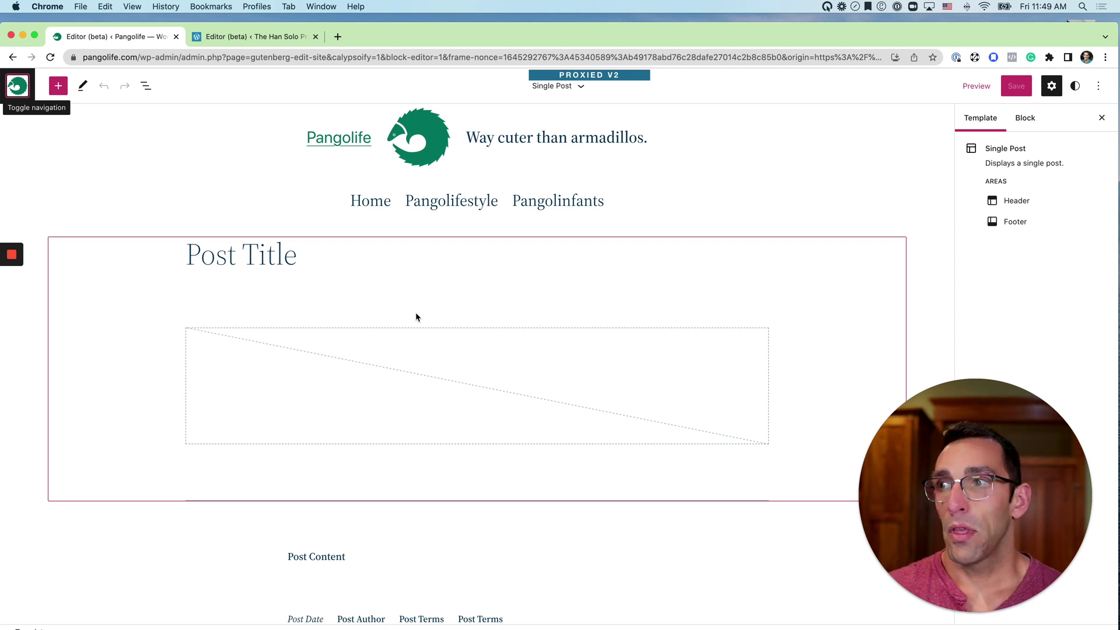
Select the header, open List View, and collapse the Header's nested blocks.
{"action": "left_click", "coordinate": [244, 199]}
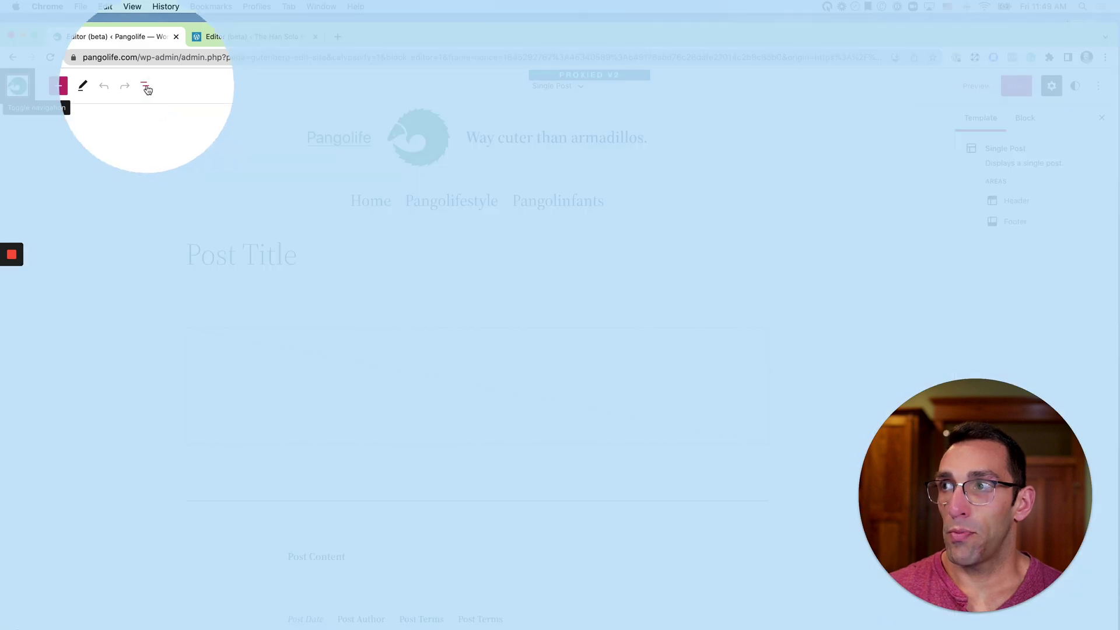
{"action": "left_click", "coordinate": [145, 86]}
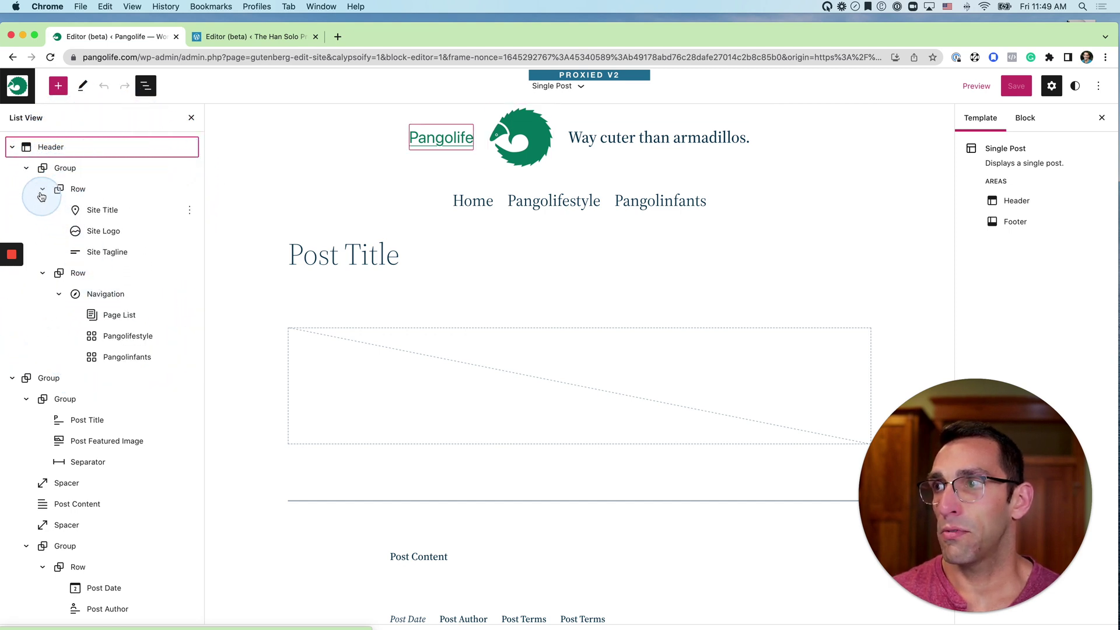
{"action": "left_click", "coordinate": [12, 148]}
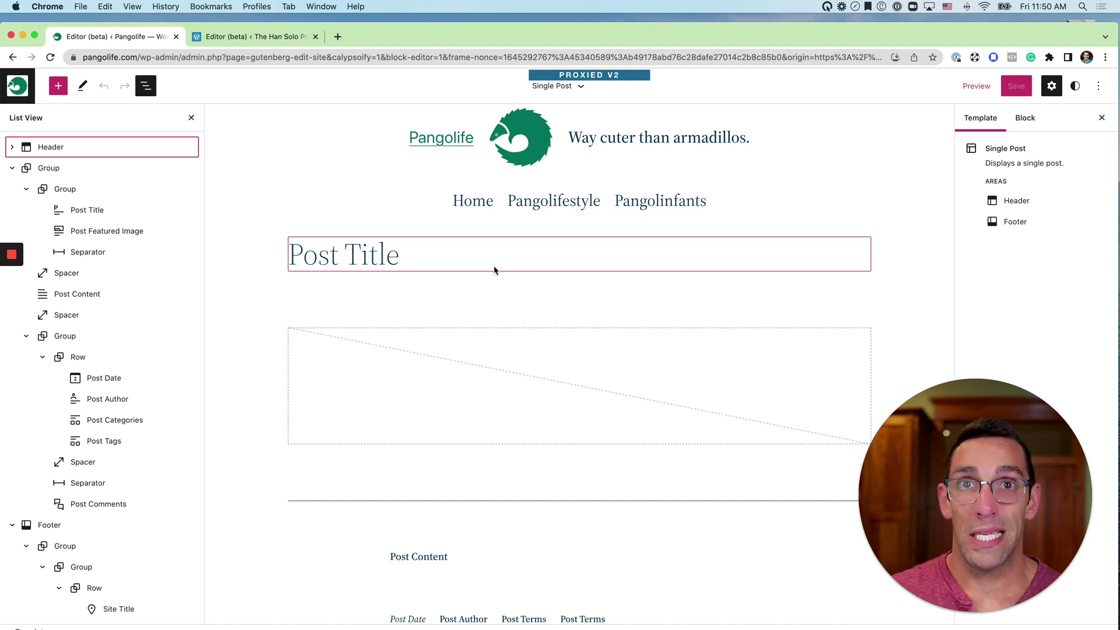
{"action": "left_click_drag", "start_coordinate": [496, 268], "coordinate": [501, 306]}
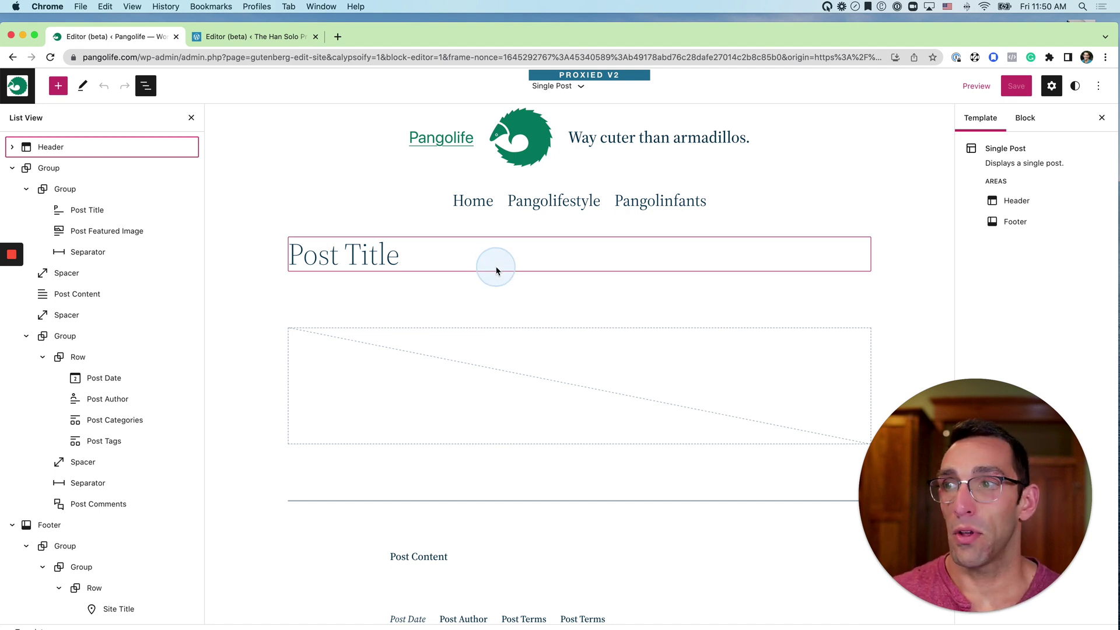
{"action": "scroll", "coordinate": [501, 306], "scroll_direction": "down", "scroll_amount": 2}
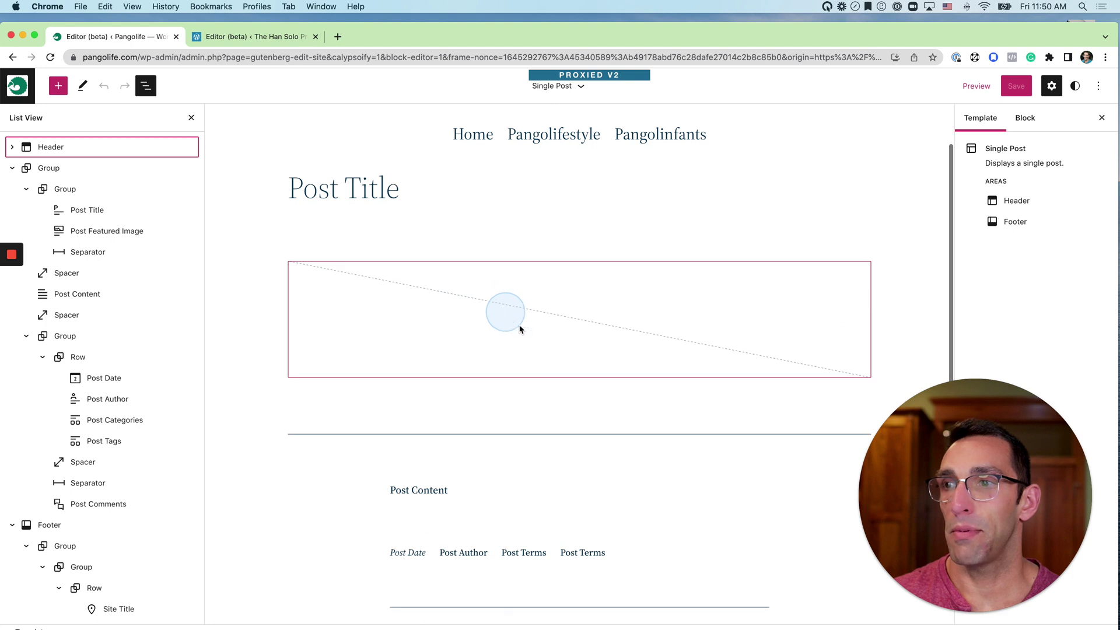
{"action": "mouse_move", "coordinate": [575, 415]}
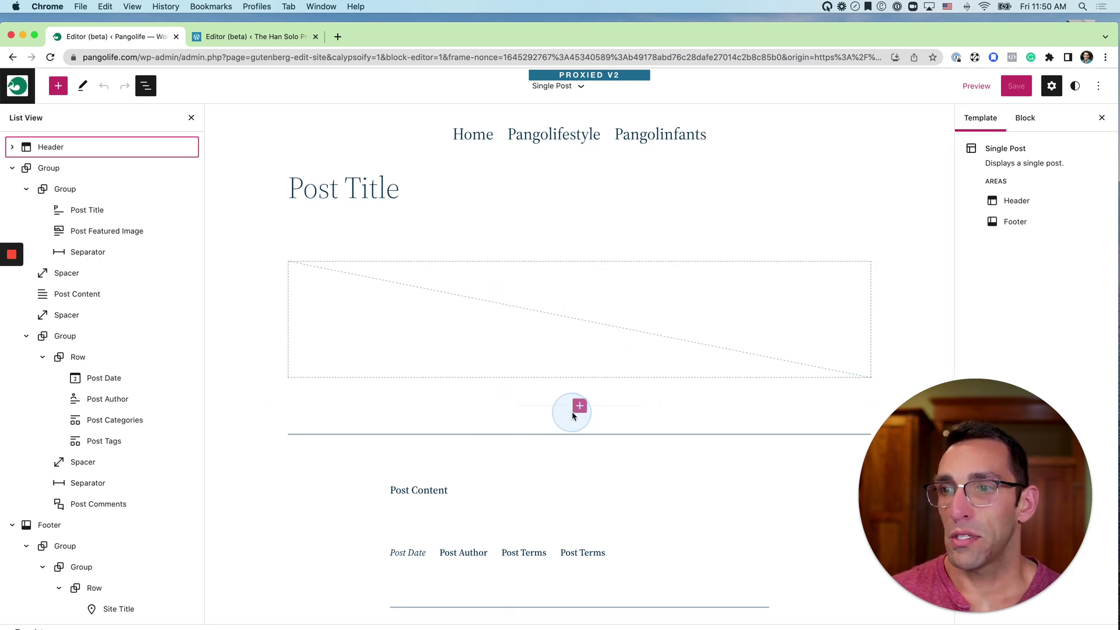
Open the full block library below the featured image and show its Patterns.
{"action": "left_click", "coordinate": [578, 409]}
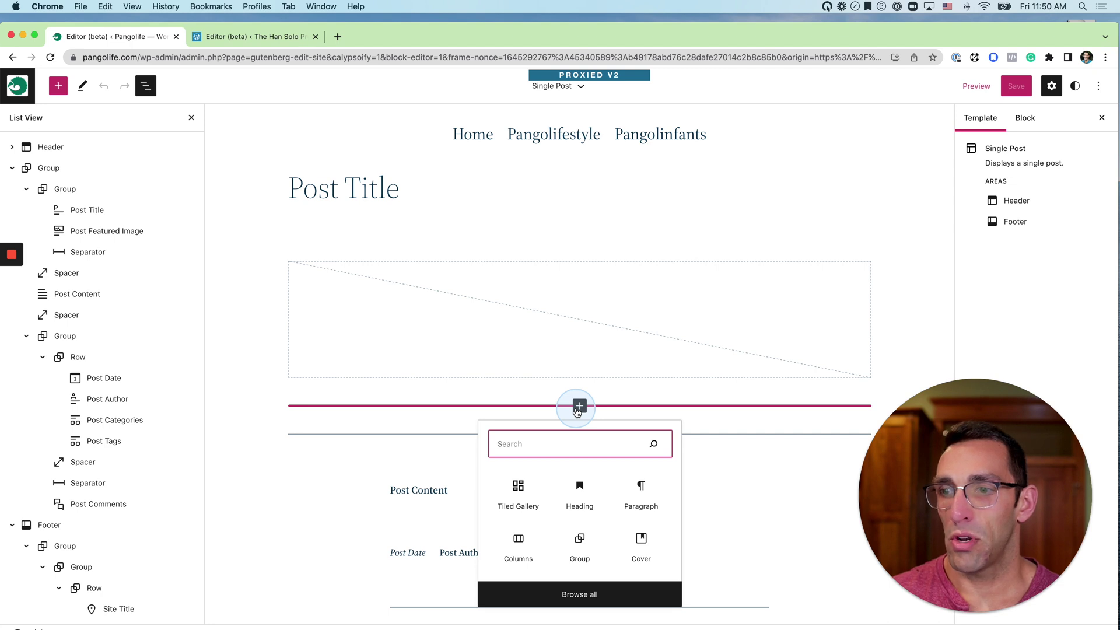
{"action": "scroll", "coordinate": [577, 413], "scroll_direction": "down", "scroll_amount": 5}
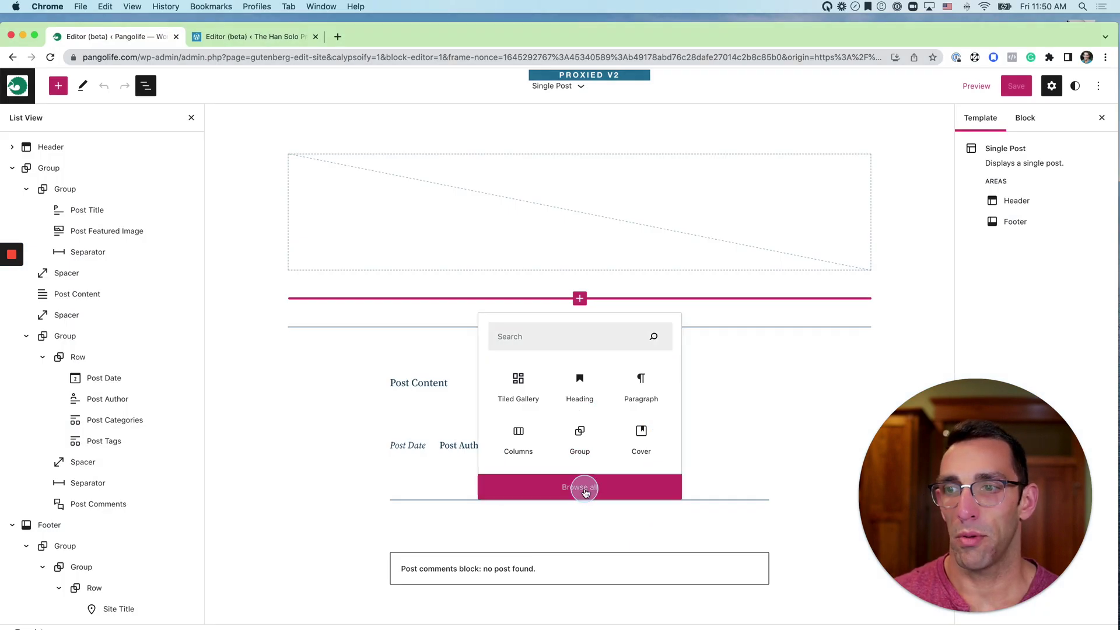
{"action": "left_click", "coordinate": [583, 487]}
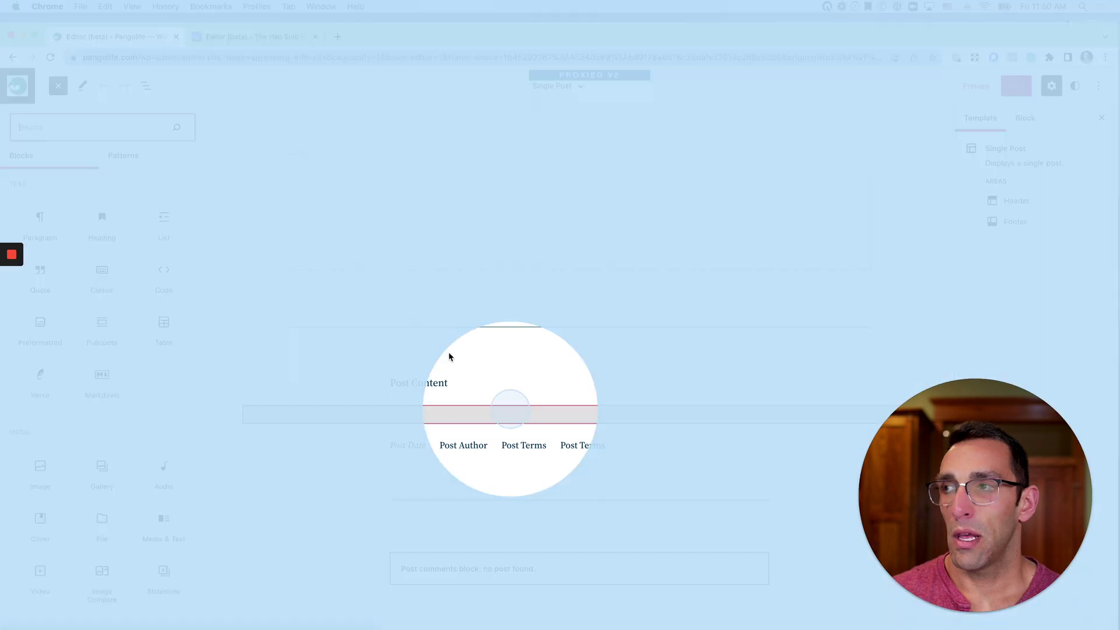
{"action": "left_click", "coordinate": [124, 156]}
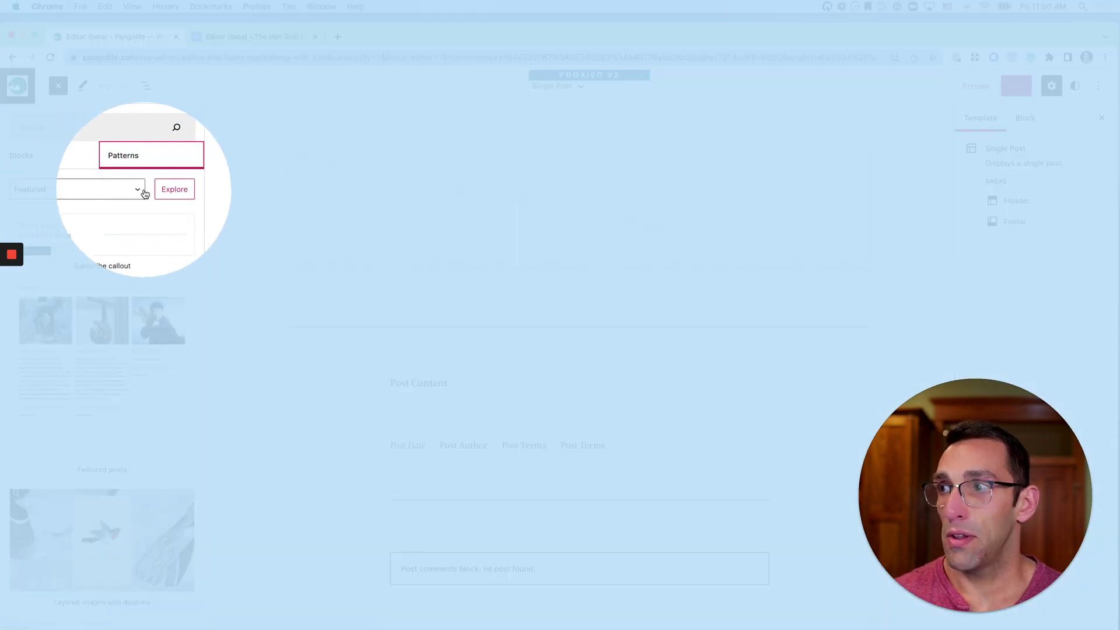
Filter the patterns to Call to Action to reach Podcast Donate Call to Action.
{"action": "left_click", "coordinate": [138, 190]}
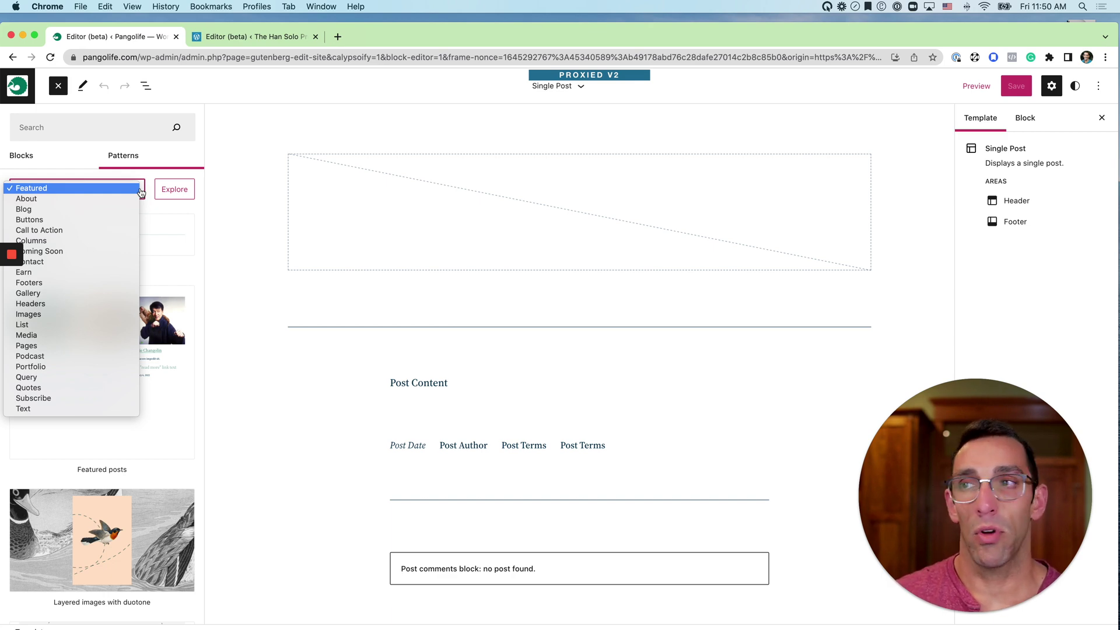
{"action": "left_click", "coordinate": [78, 231]}
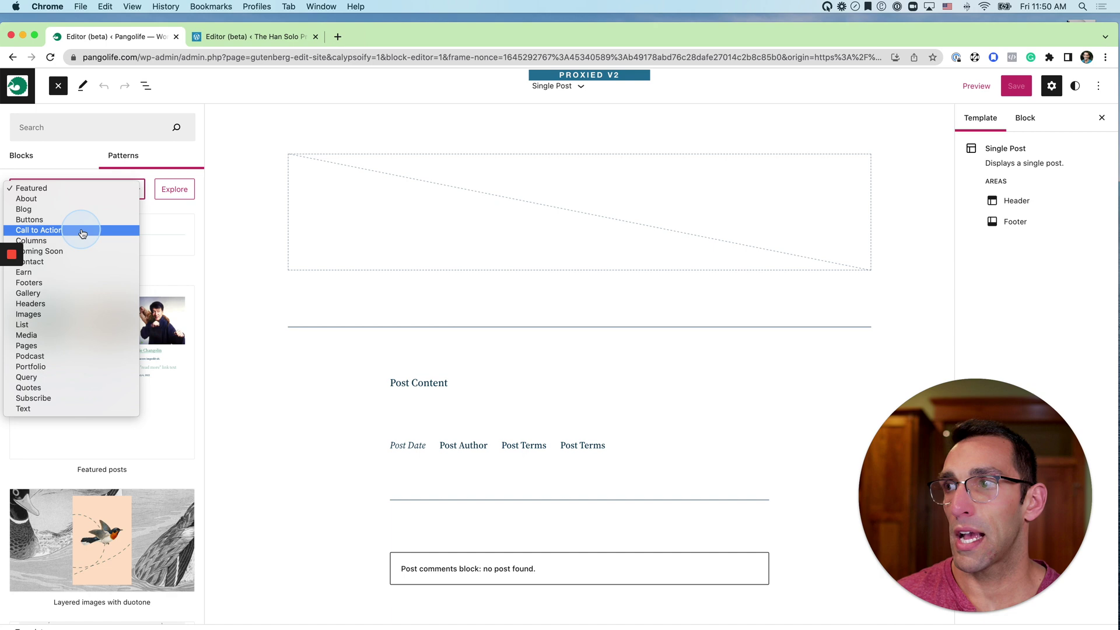
{"action": "left_click", "coordinate": [88, 234]}
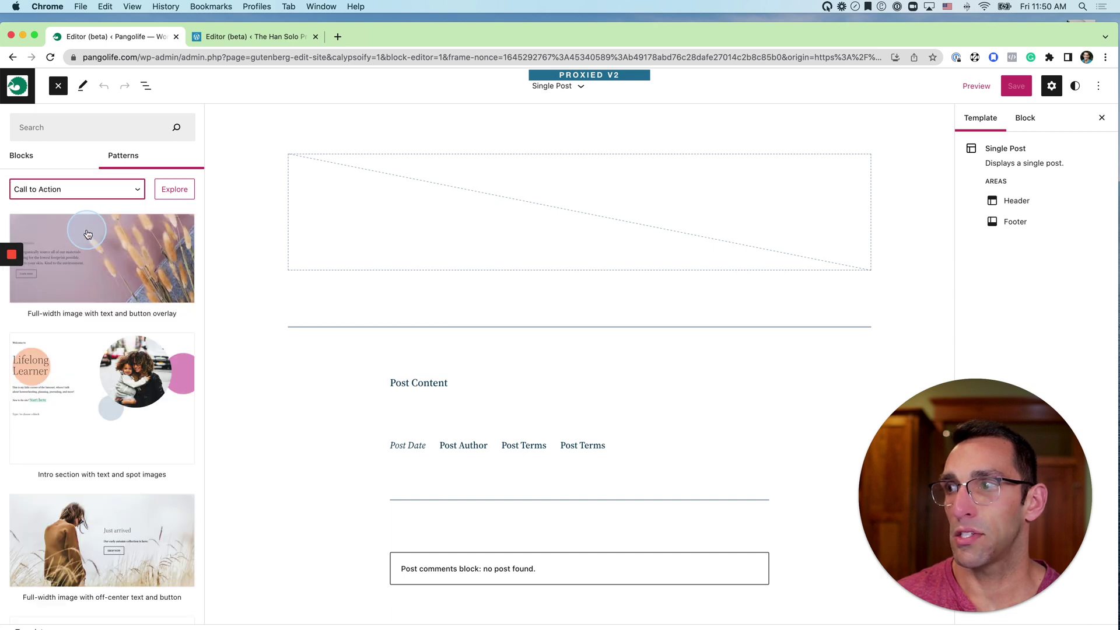
{"action": "scroll", "coordinate": [112, 258], "scroll_direction": "down", "scroll_amount": 2}
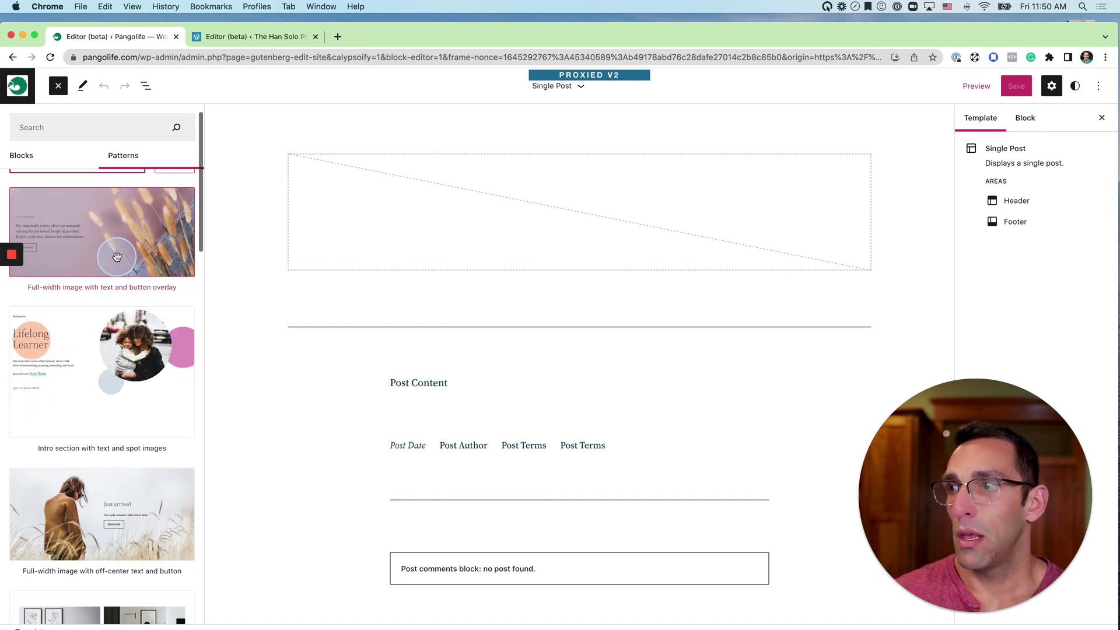
{"action": "scroll", "coordinate": [118, 260], "scroll_direction": "down", "scroll_amount": 1}
{"action": "scroll", "coordinate": [117, 260], "scroll_direction": "down", "scroll_amount": 2}
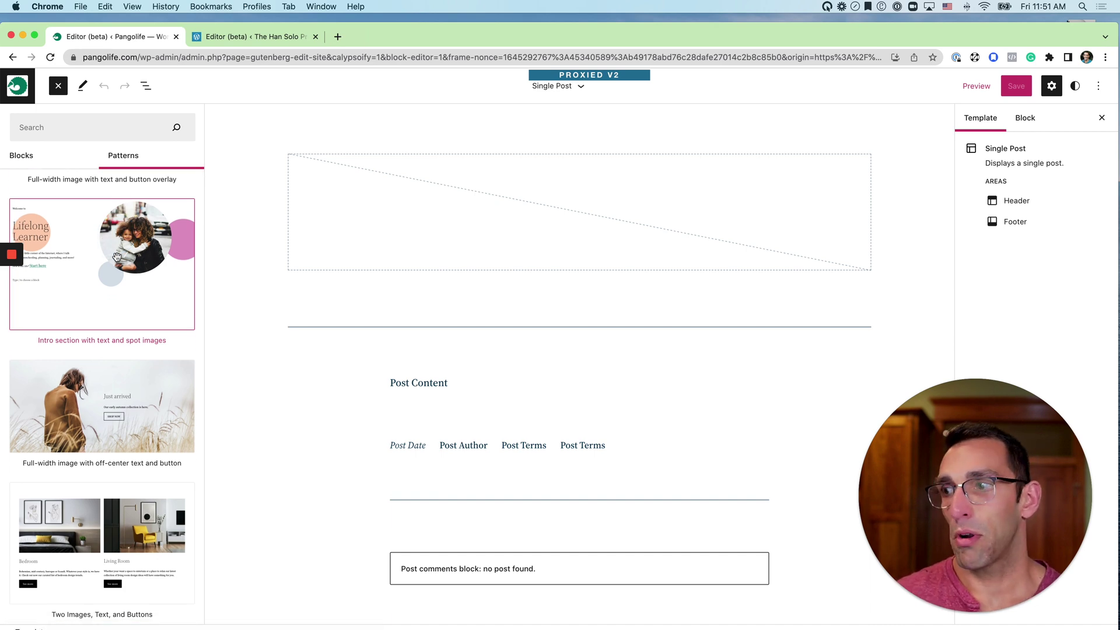
{"action": "scroll", "coordinate": [129, 349], "scroll_direction": "down", "scroll_amount": 1}
{"action": "scroll", "coordinate": [129, 349], "scroll_direction": "down", "scroll_amount": 3}
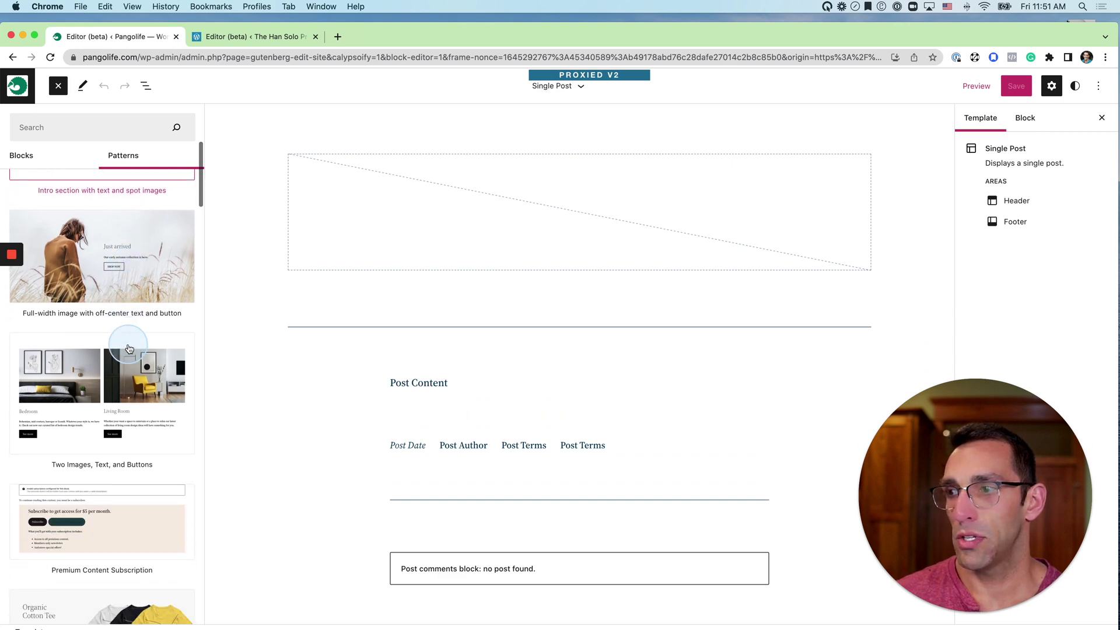
{"action": "scroll", "coordinate": [129, 346], "scroll_direction": "down", "scroll_amount": 2}
{"action": "scroll", "coordinate": [129, 345], "scroll_direction": "down", "scroll_amount": 1}
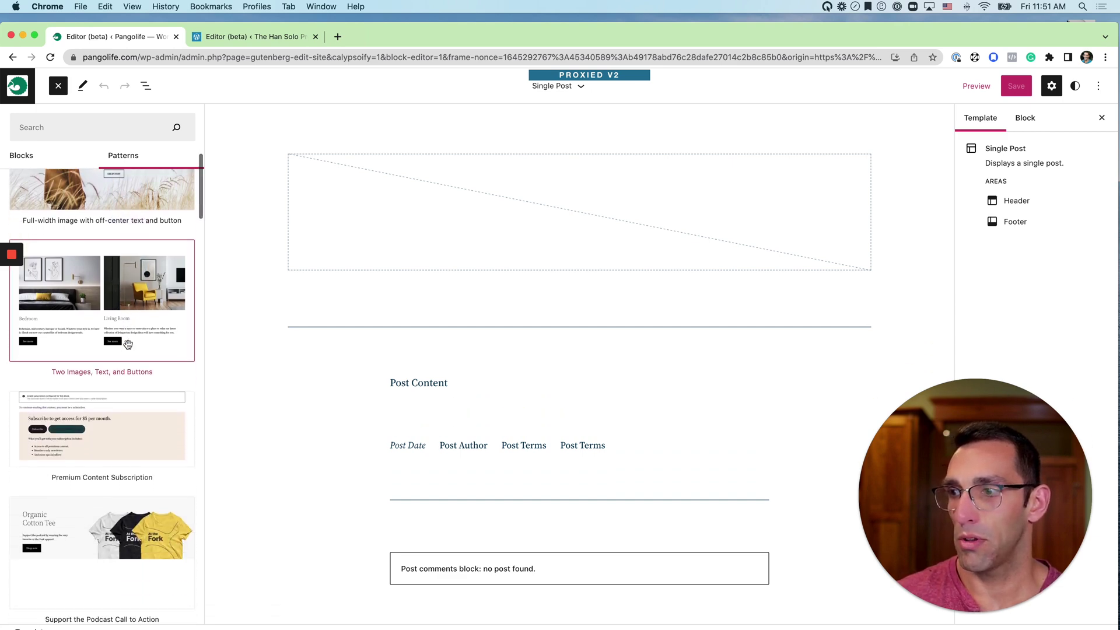
{"action": "scroll", "coordinate": [129, 348], "scroll_direction": "down", "scroll_amount": 3}
{"action": "scroll", "coordinate": [129, 349], "scroll_direction": "down", "scroll_amount": 1}
{"action": "scroll", "coordinate": [129, 350], "scroll_direction": "down", "scroll_amount": 1}
{"action": "scroll", "coordinate": [129, 348], "scroll_direction": "down", "scroll_amount": 1}
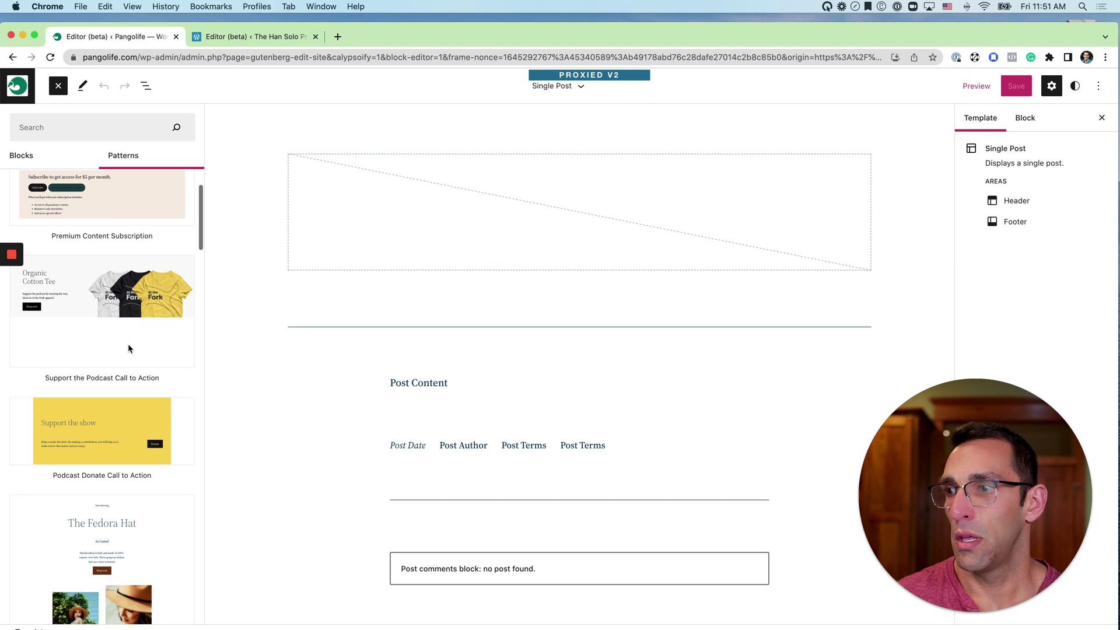
{"action": "left_click", "coordinate": [100, 432]}
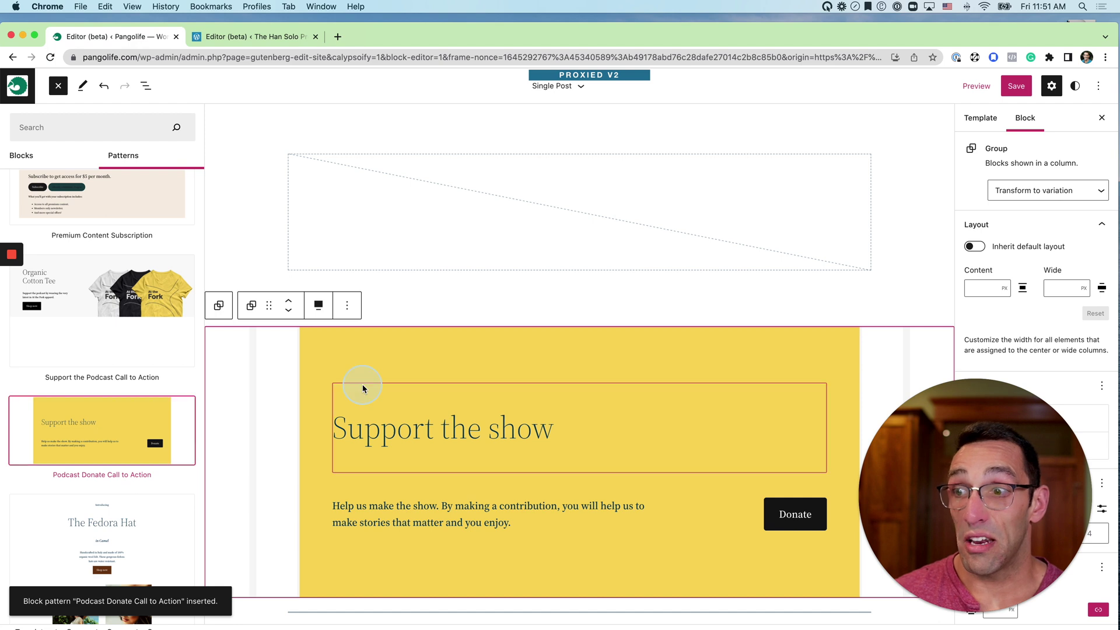
{"action": "scroll", "coordinate": [362, 387], "scroll_direction": "down", "scroll_amount": 2}
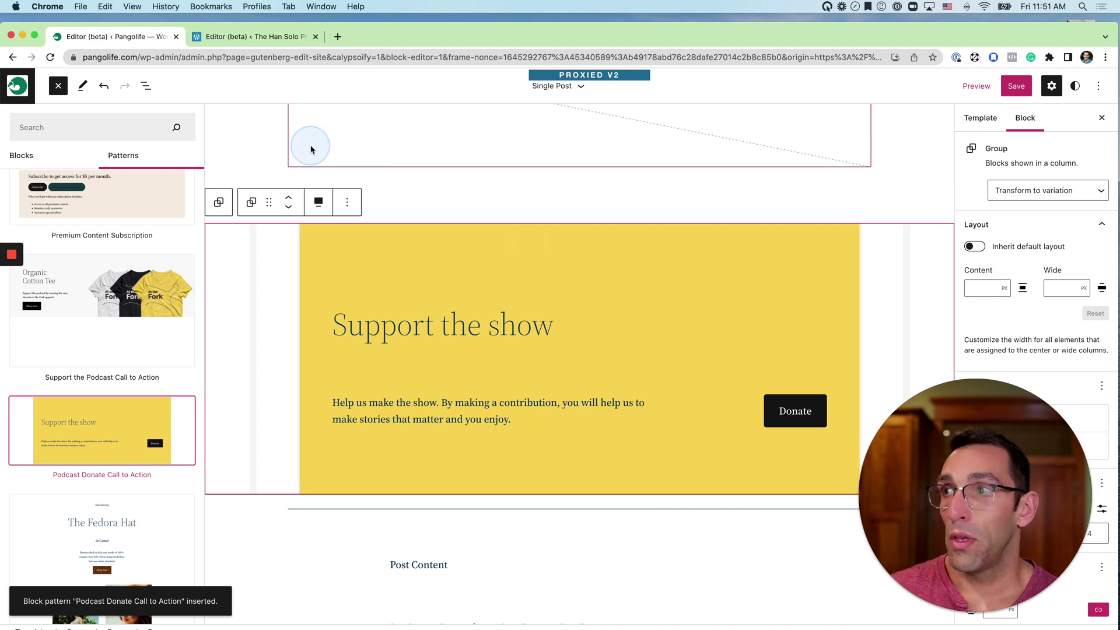
{"action": "left_click", "coordinate": [146, 86]}
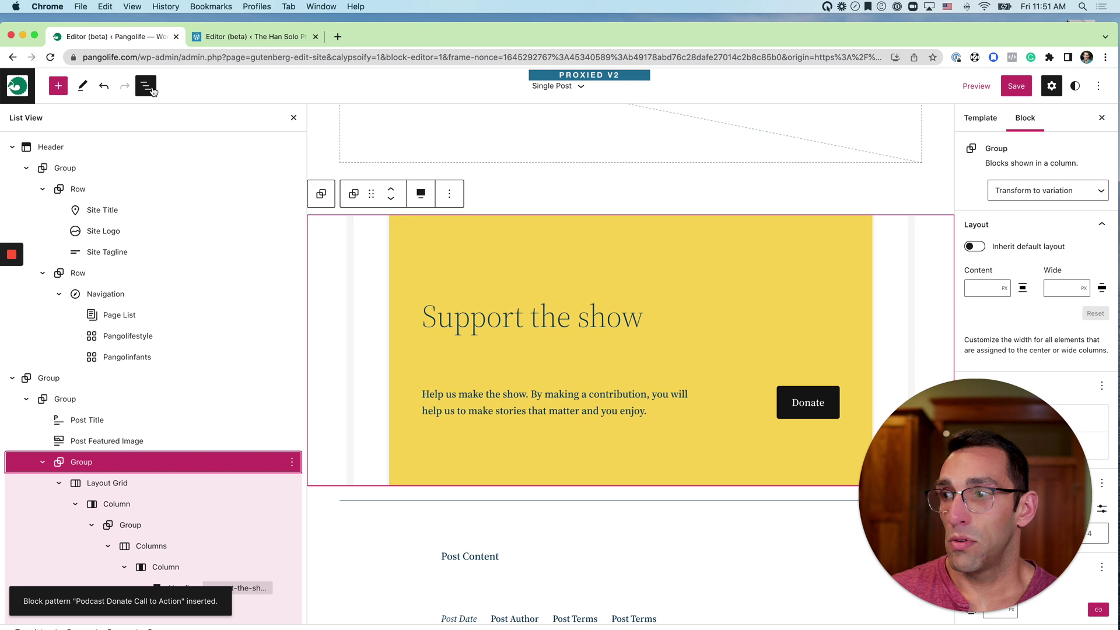
{"action": "scroll", "coordinate": [128, 188], "scroll_direction": "down", "scroll_amount": 3}
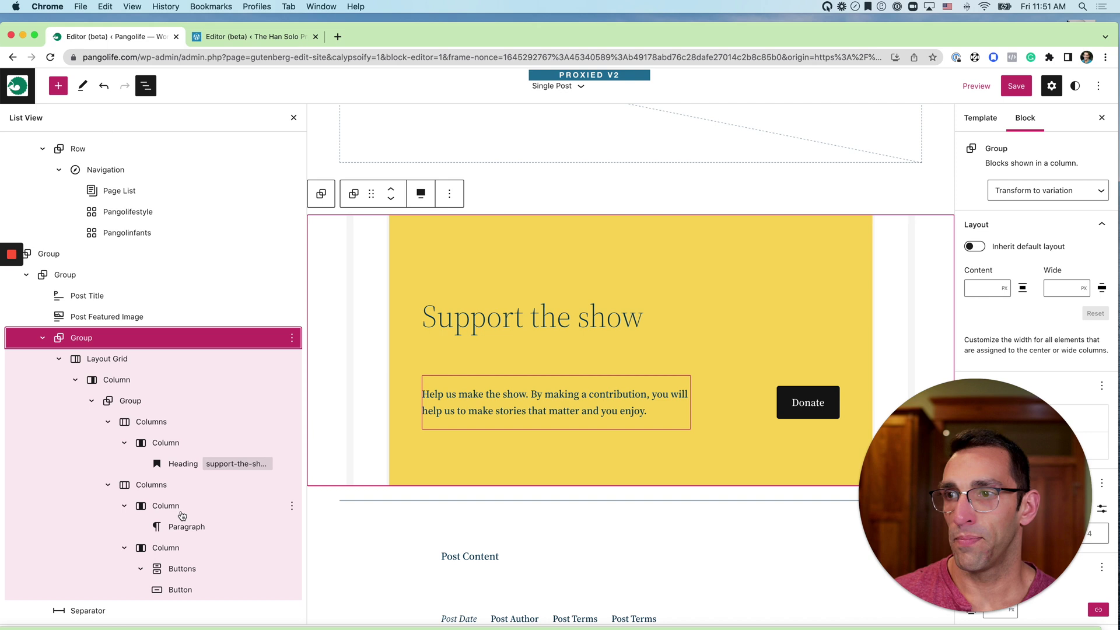
Select the Layout Grid block, try a Medium gutter, then restore it to Large.
{"action": "left_click", "coordinate": [129, 360]}
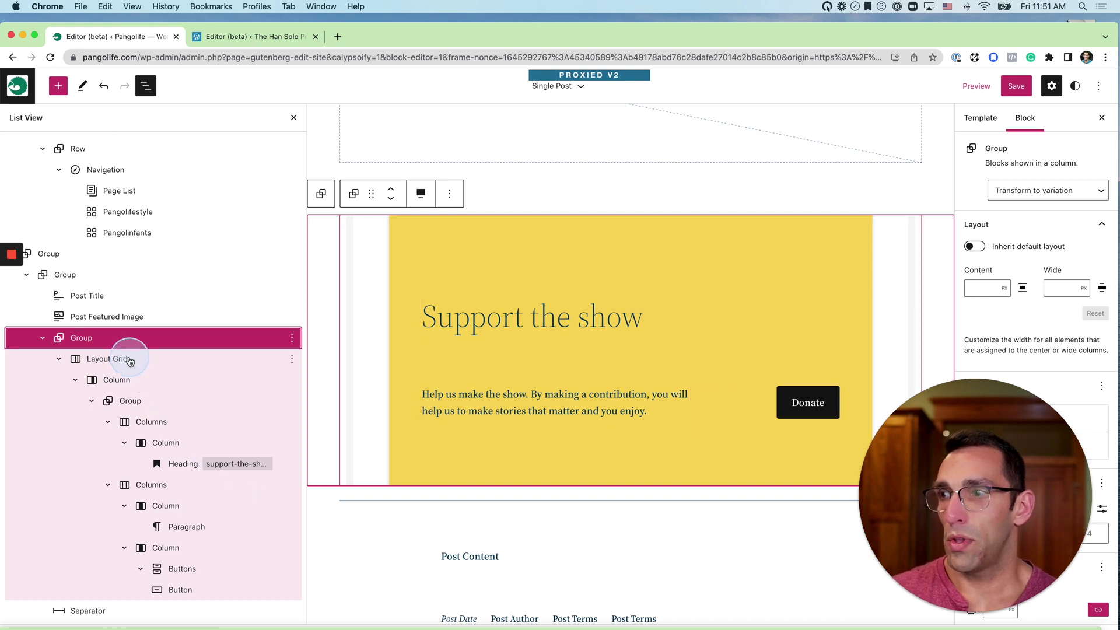
{"action": "left_click", "coordinate": [129, 360]}
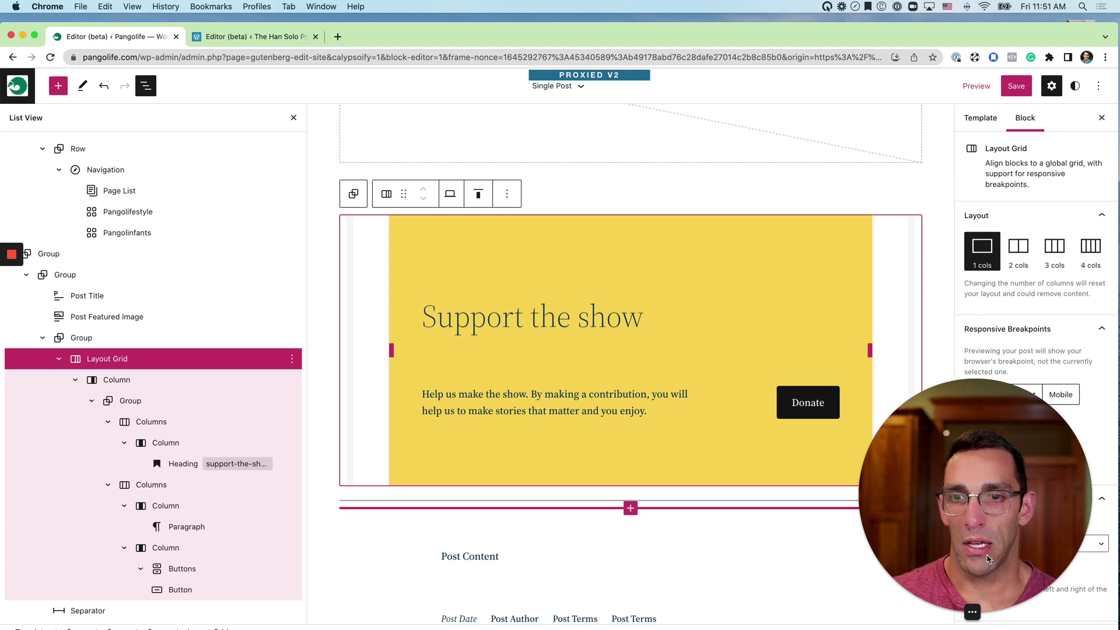
{"action": "left_click", "coordinate": [971, 612]}
{"action": "left_click", "coordinate": [954, 612]}
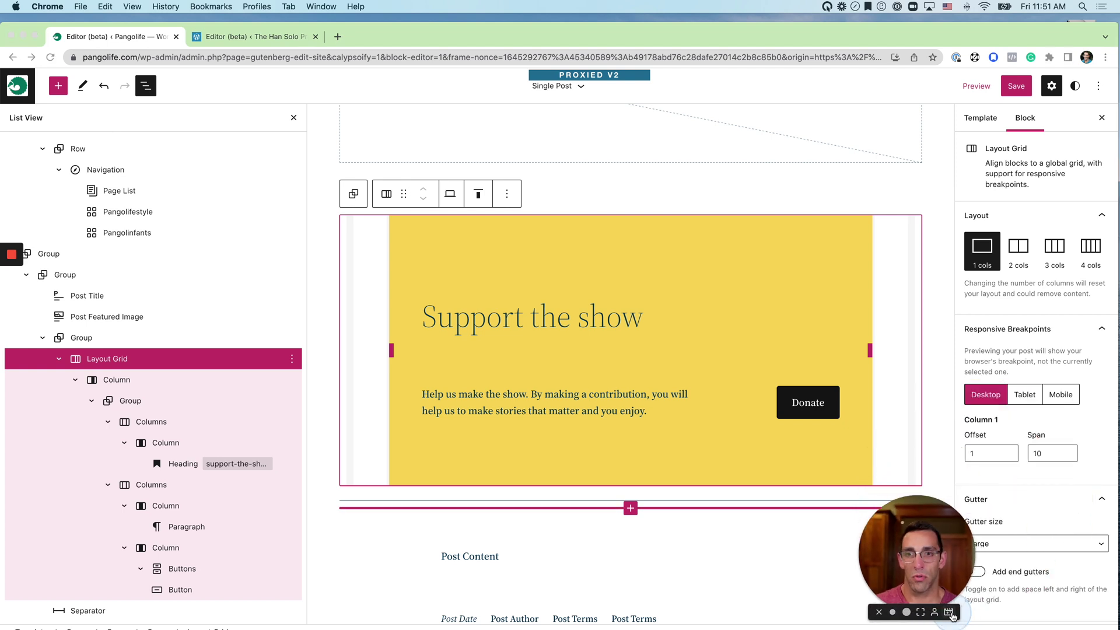
{"action": "left_click_drag", "start_coordinate": [919, 583], "coordinate": [399, 559]}
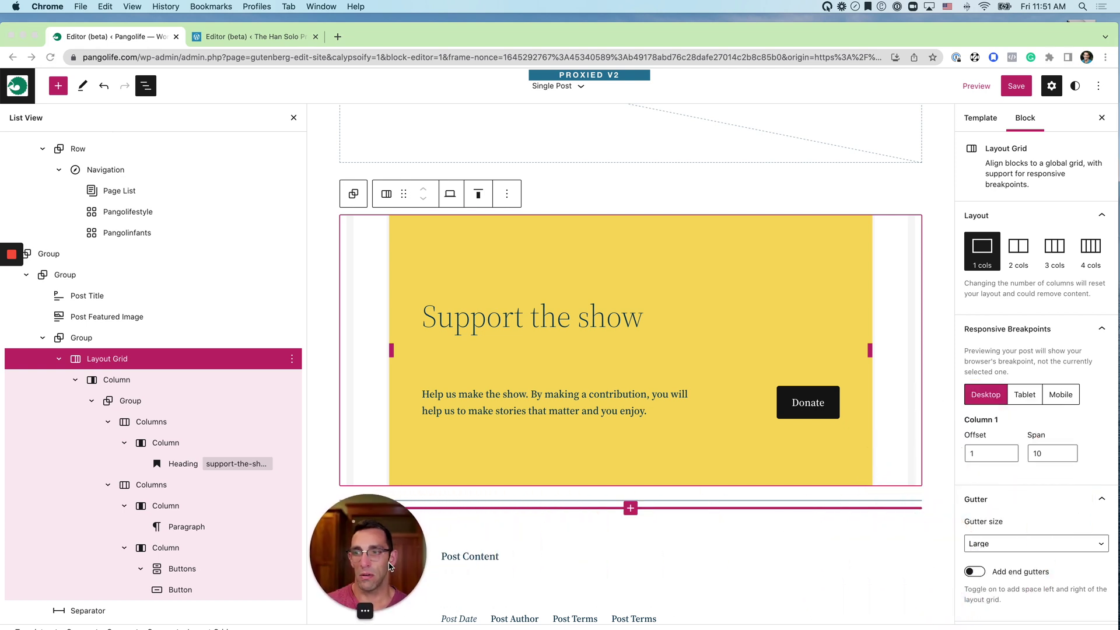
{"action": "left_click", "coordinate": [944, 223]}
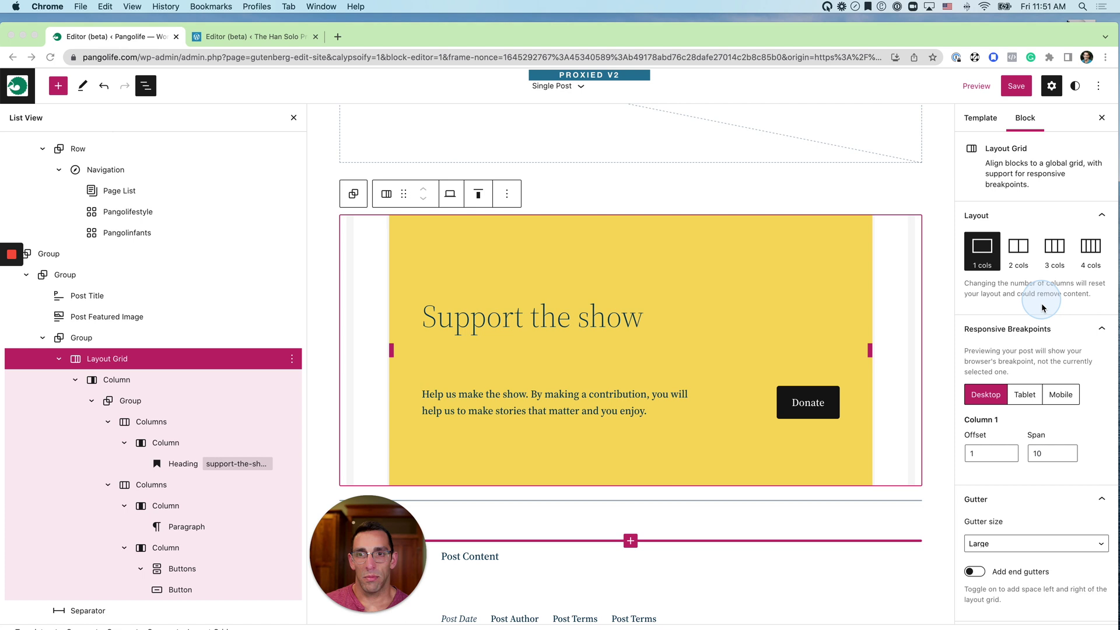
{"action": "scroll", "coordinate": [1043, 334], "scroll_direction": "down", "scroll_amount": 1}
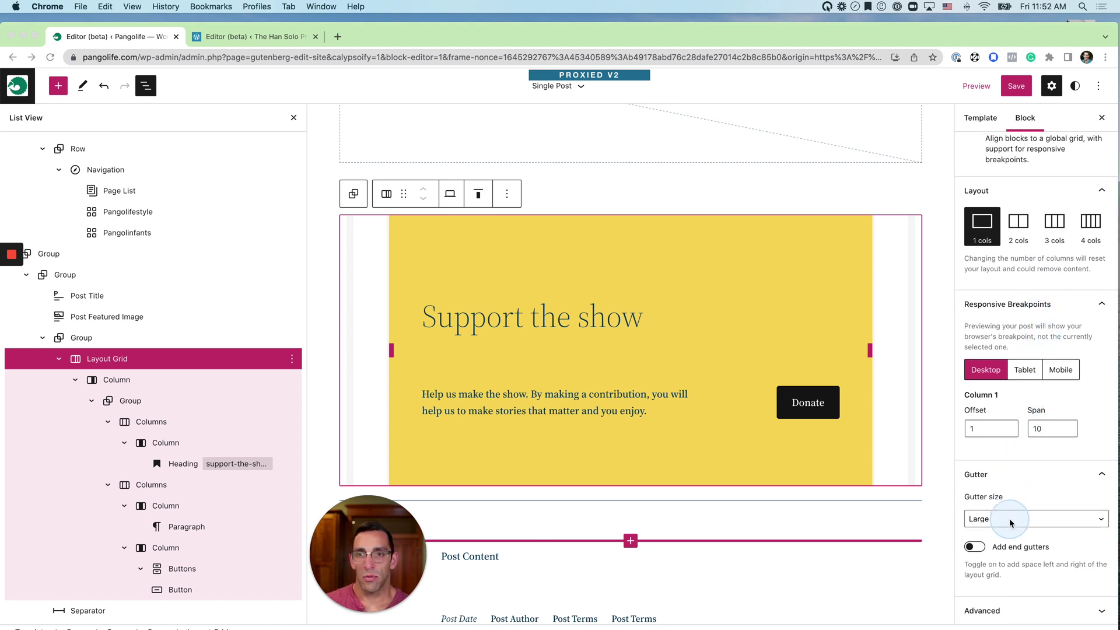
{"action": "left_click", "coordinate": [1100, 521]}
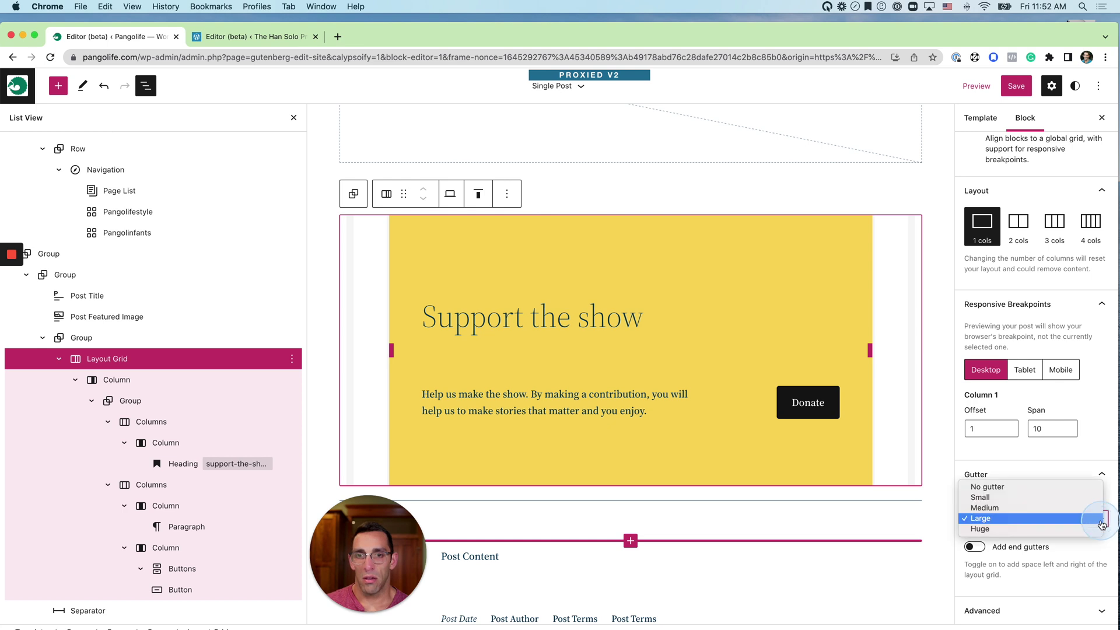
{"action": "left_click", "coordinate": [1061, 508]}
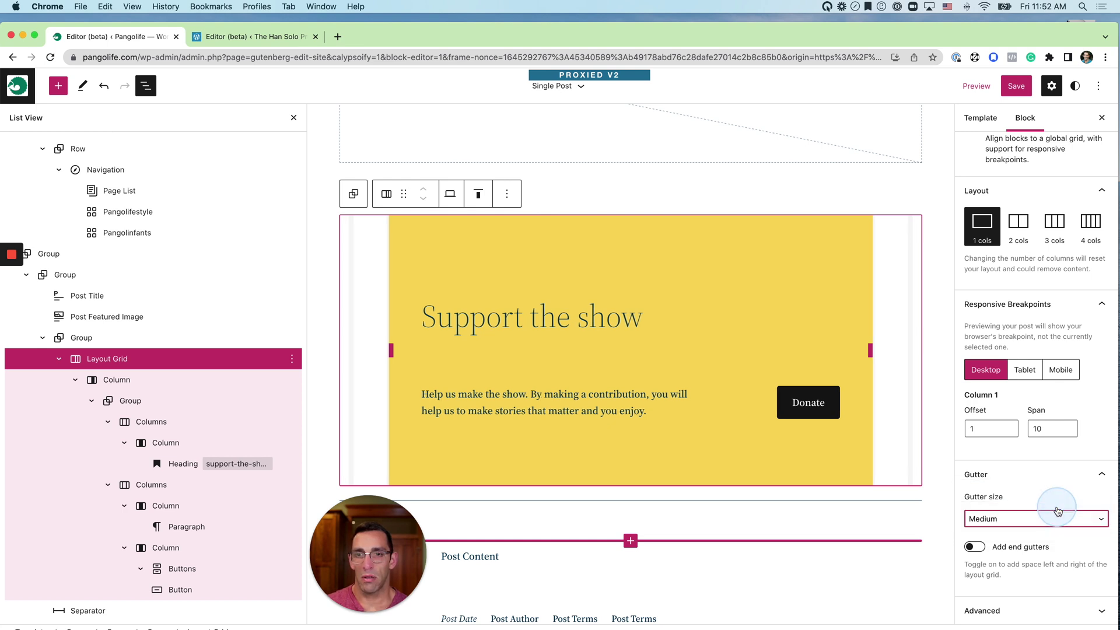
{"action": "left_click", "coordinate": [1058, 512]}
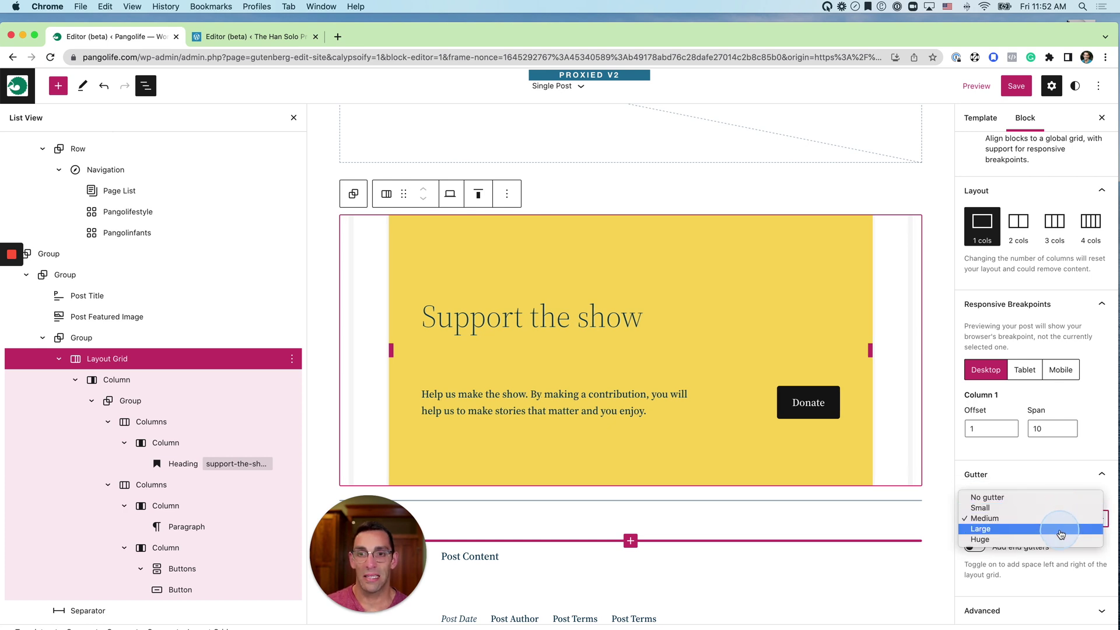
{"action": "left_click", "coordinate": [1063, 529]}
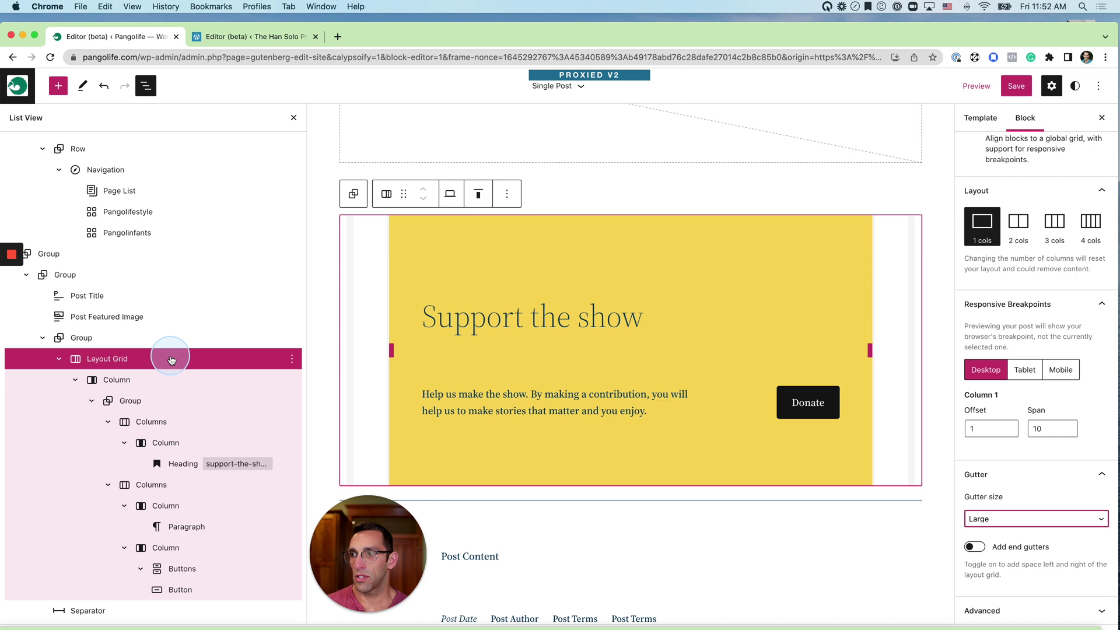
Give the inner Group the peach Secondary background (#ffe2c7) instead of yellow.
{"action": "left_click", "coordinate": [522, 251]}
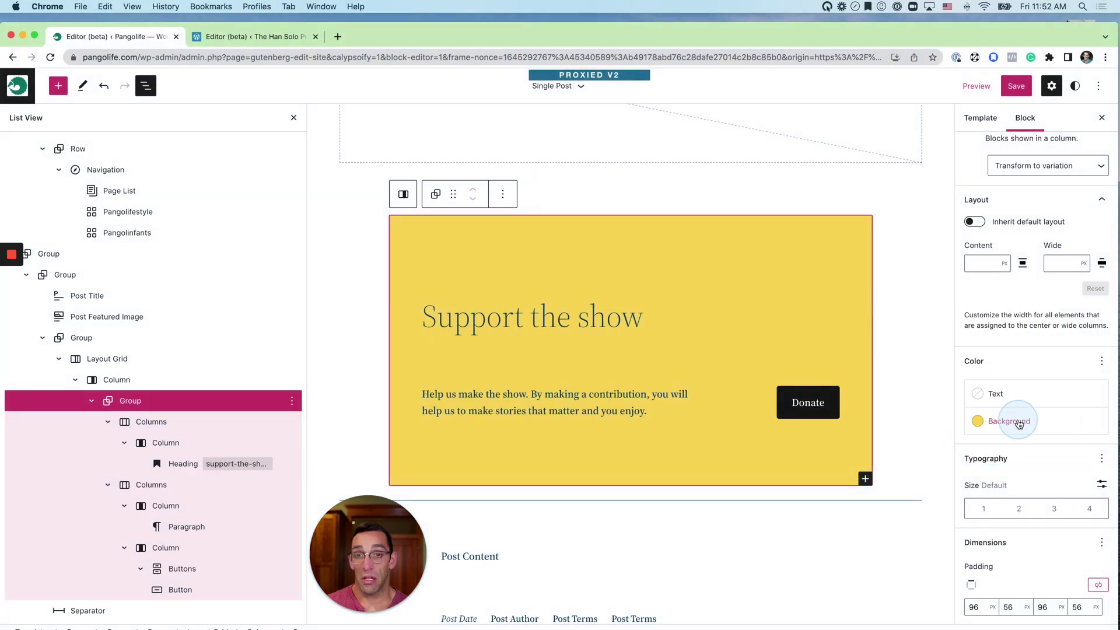
{"action": "left_click", "coordinate": [1019, 424]}
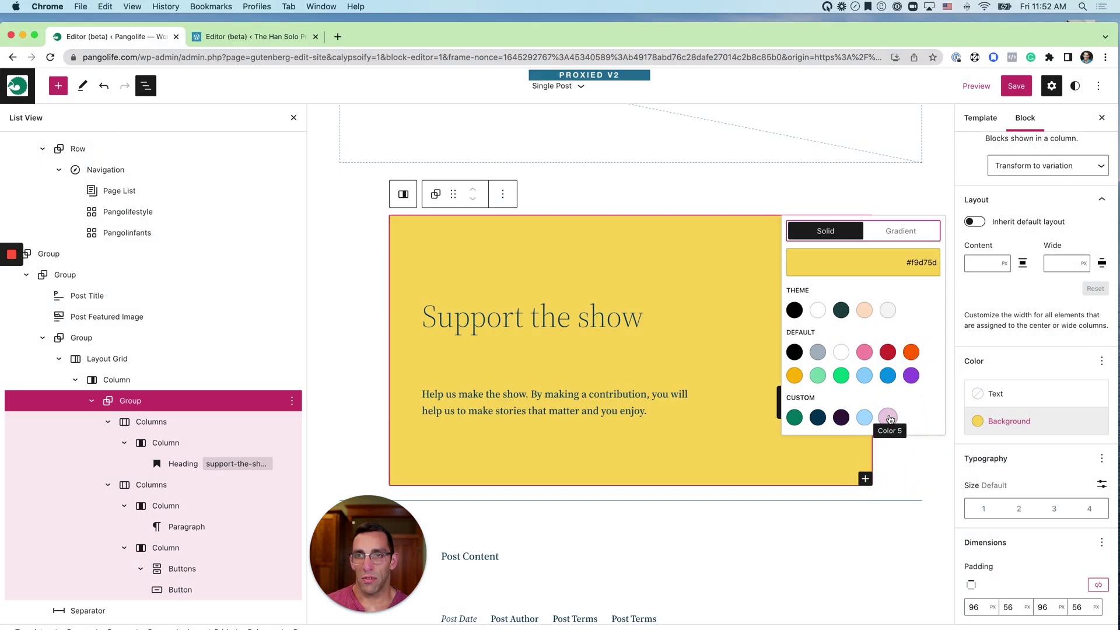
{"action": "left_click", "coordinate": [888, 419]}
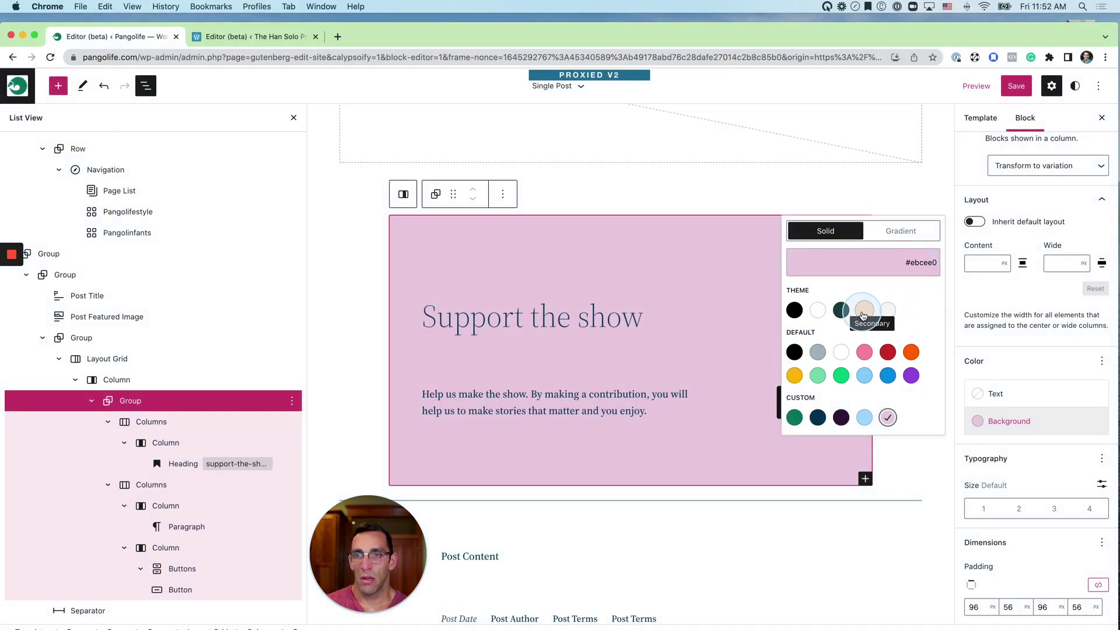
{"action": "left_click", "coordinate": [864, 311]}
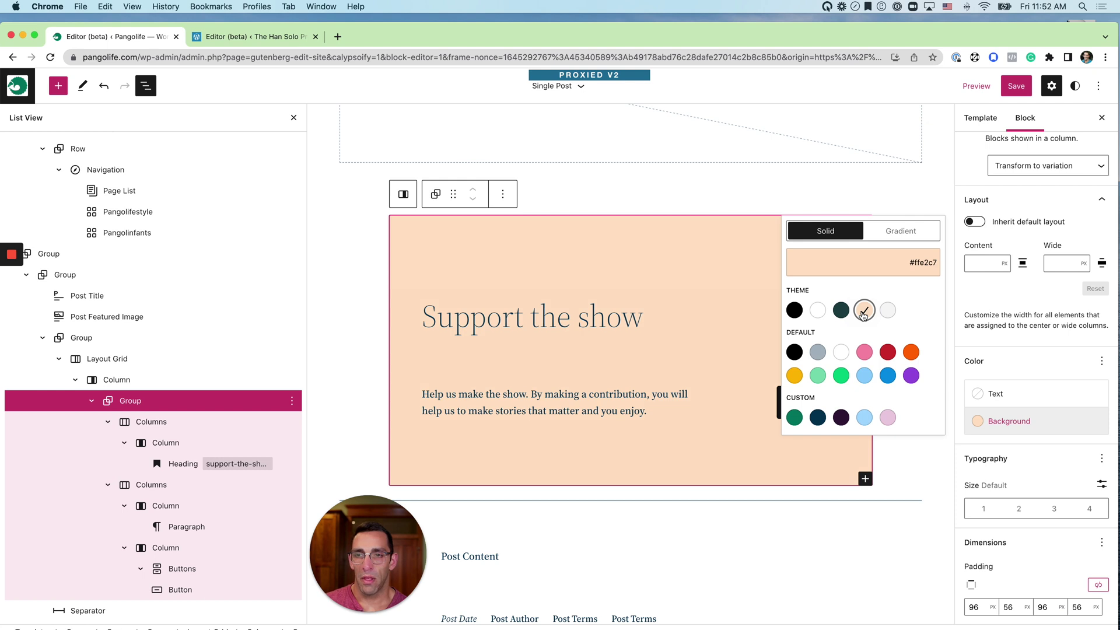
{"action": "left_click", "coordinate": [1016, 400]}
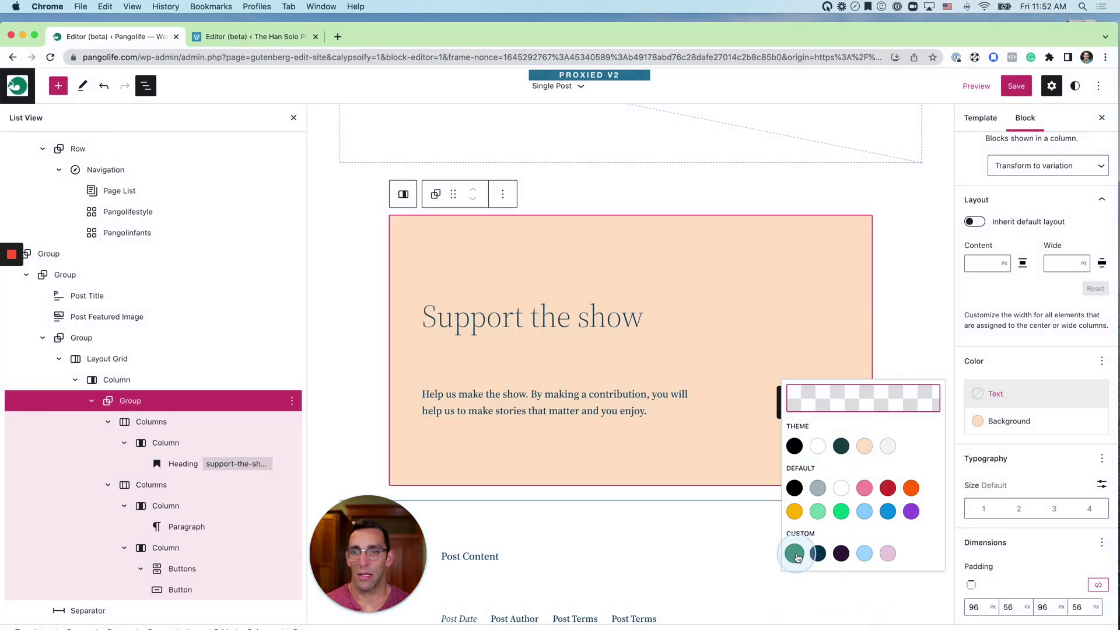
Set the Group's text colour to the dark purple swatch (#35163b).
{"action": "left_click", "coordinate": [794, 553]}
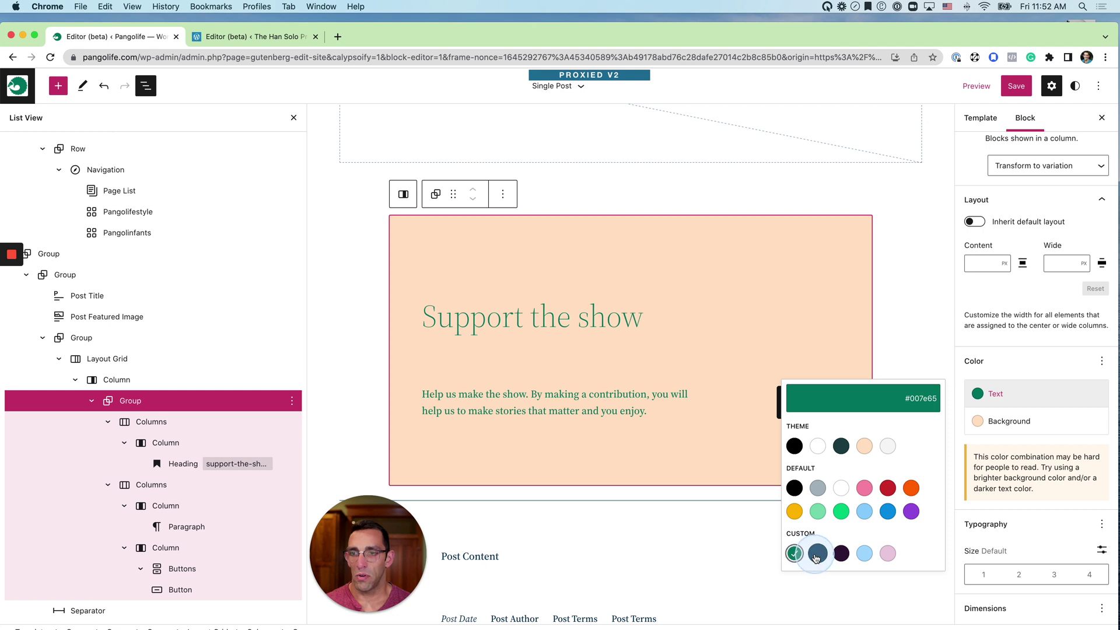
{"action": "left_click", "coordinate": [818, 553]}
{"action": "left_click", "coordinate": [840, 553]}
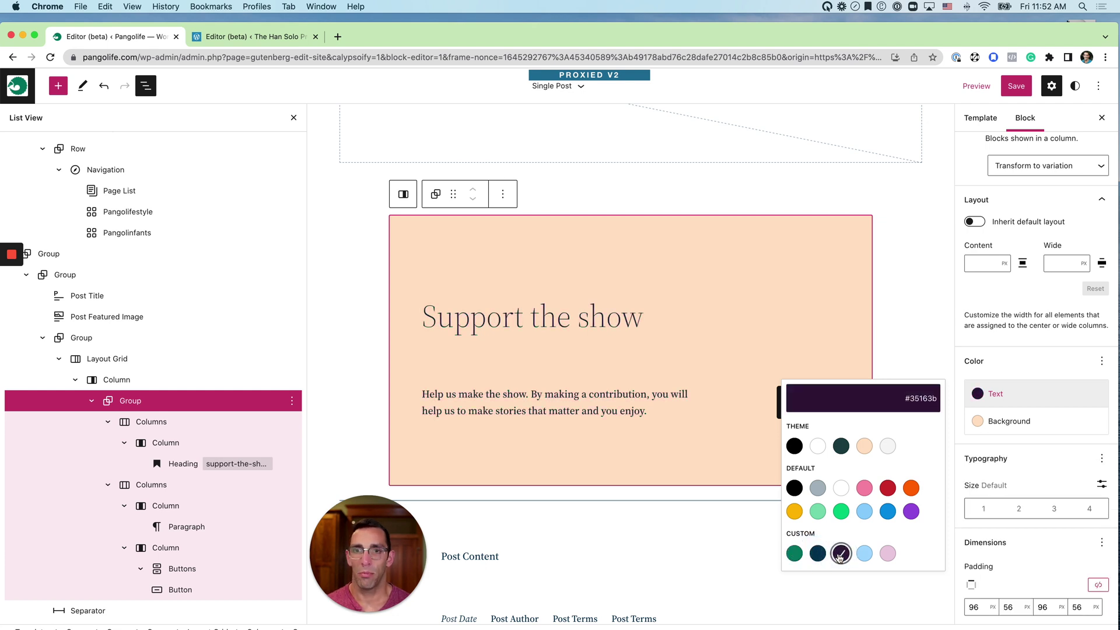
{"action": "left_click", "coordinate": [1050, 359]}
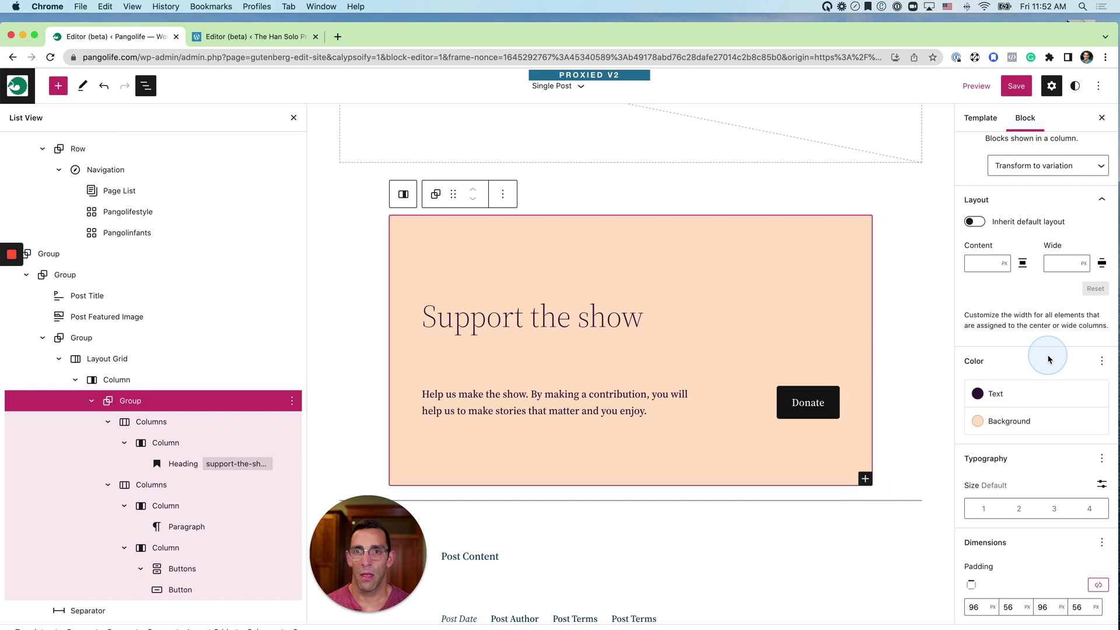
Give the Donate button a dark purple background.
{"action": "left_click", "coordinate": [832, 402]}
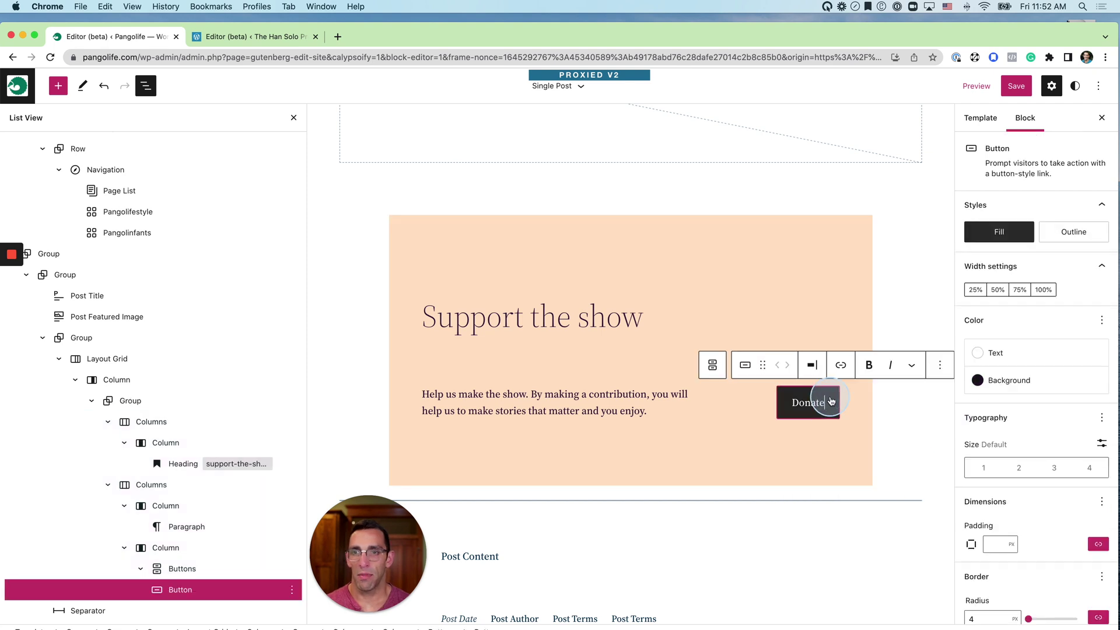
{"action": "left_click", "coordinate": [1026, 384]}
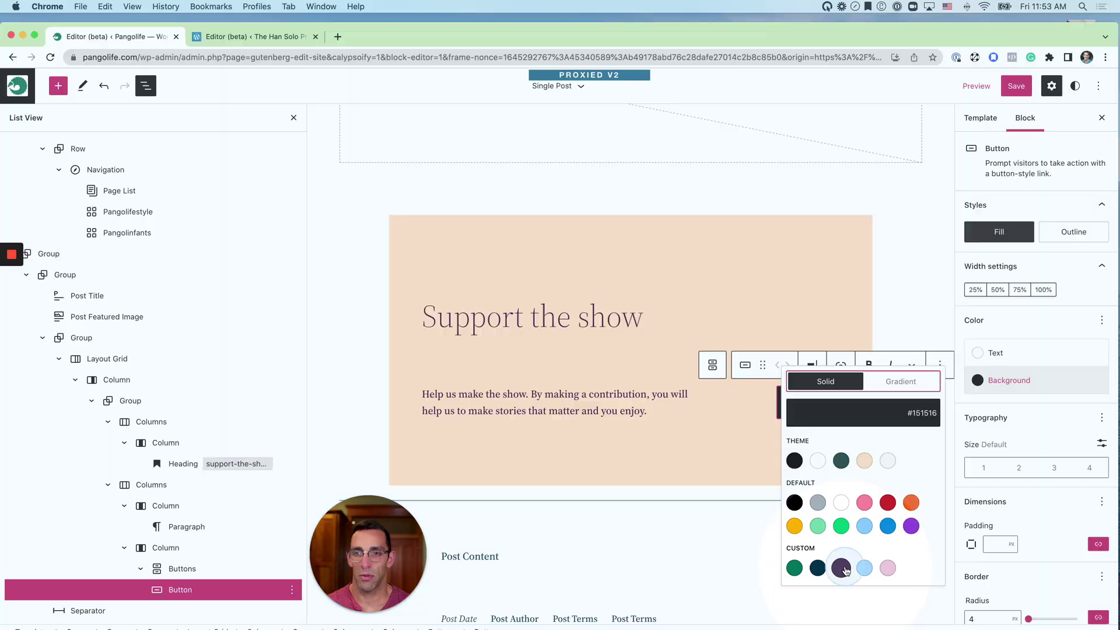
{"action": "left_click", "coordinate": [841, 568]}
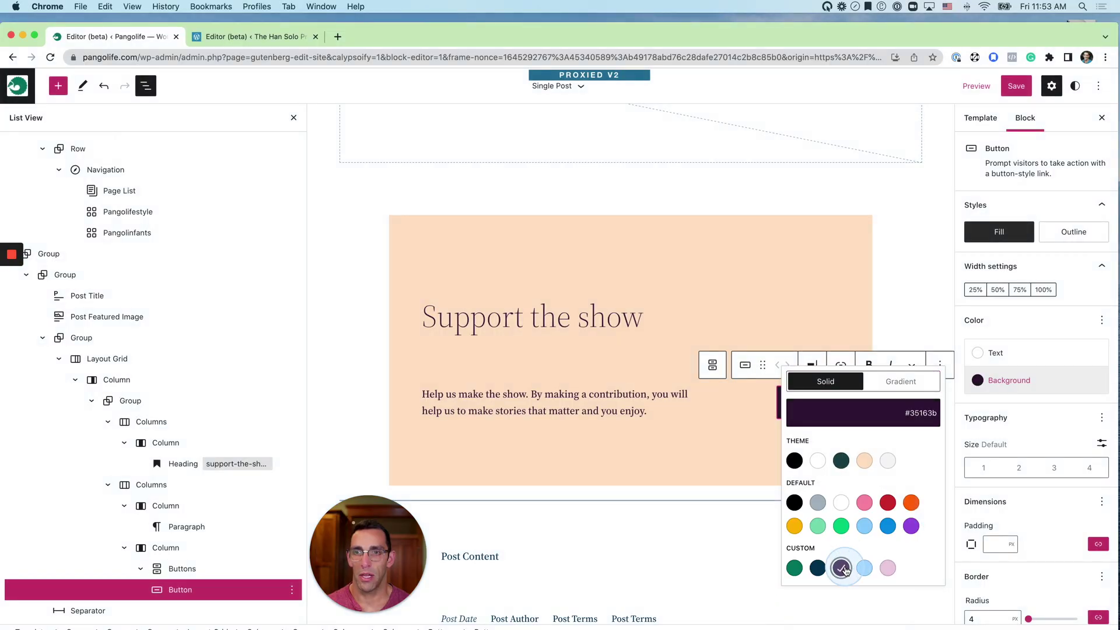
{"action": "left_click", "coordinate": [1066, 431]}
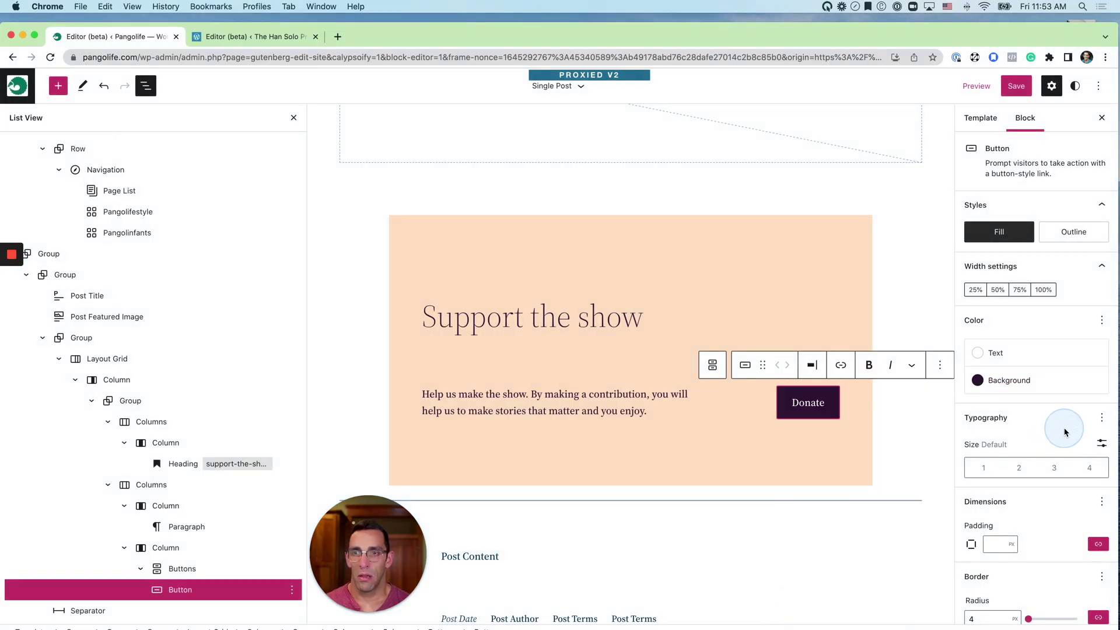
Set the Donate button to medium size (2) with fully rounded corners.
{"action": "left_click", "coordinate": [1019, 467]}
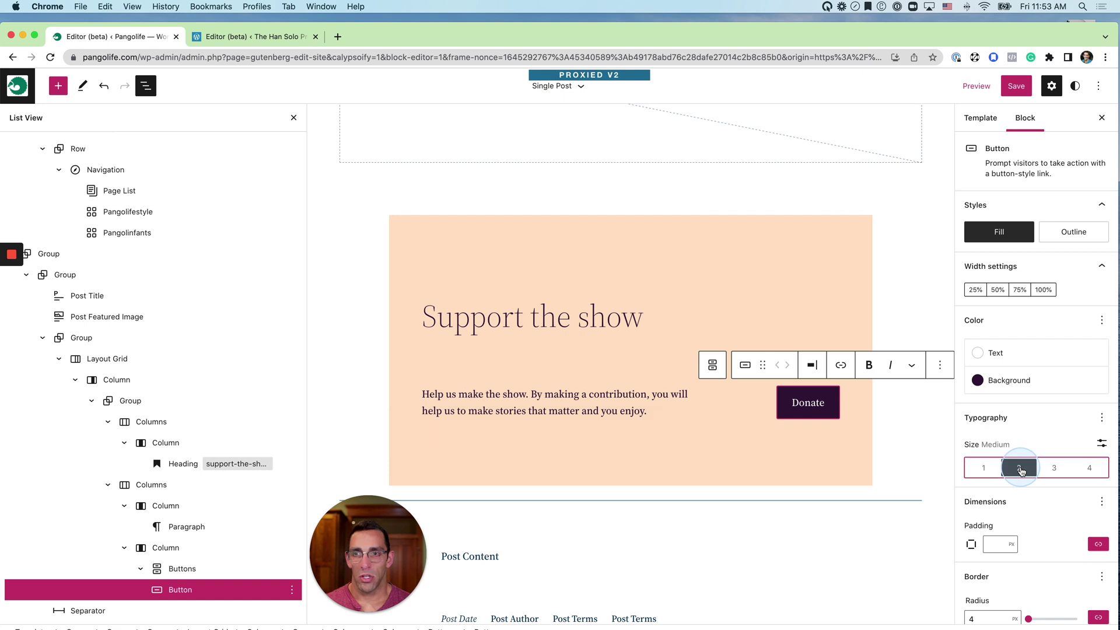
{"action": "left_click", "coordinate": [1050, 470]}
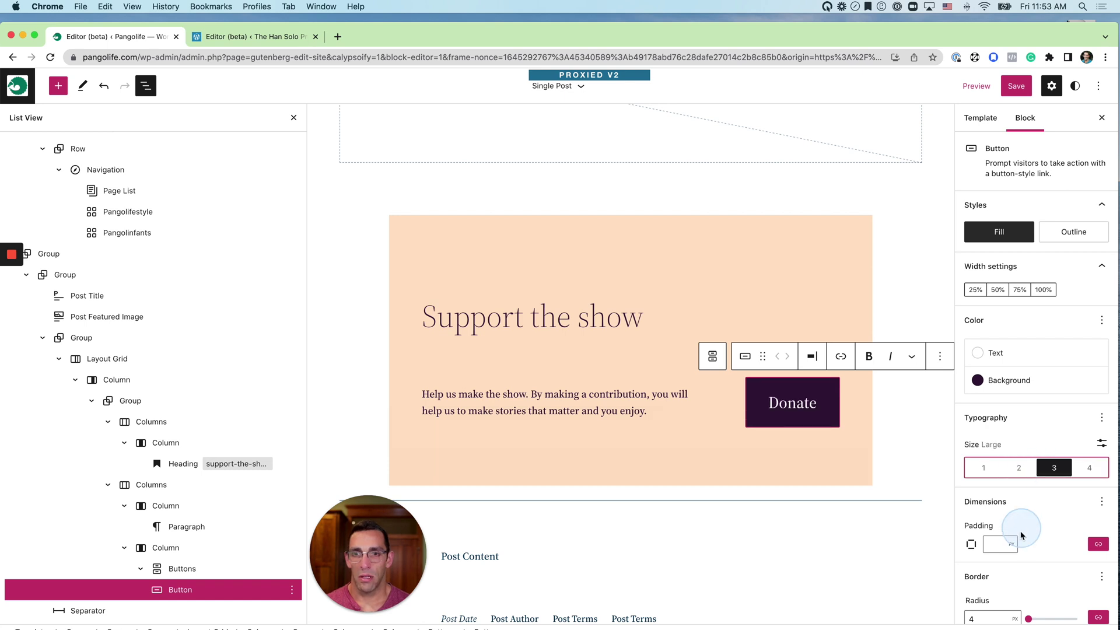
{"action": "scroll", "coordinate": [1021, 530], "scroll_direction": "down", "scroll_amount": 1}
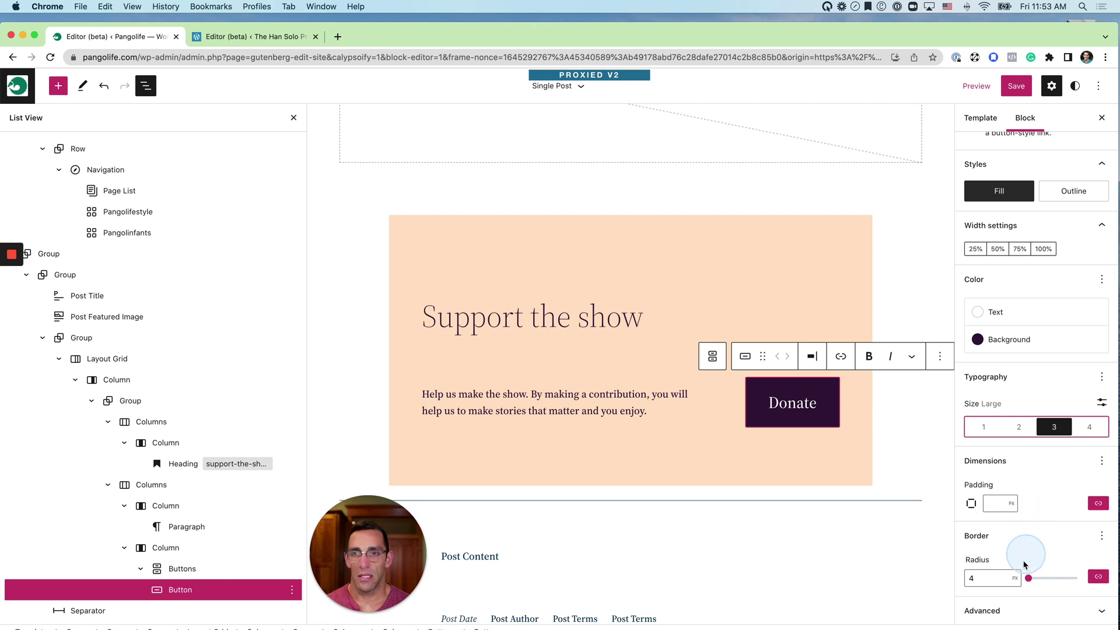
{"action": "mouse_move", "coordinate": [1029, 578]}
{"action": "left_mouse_down"}
{"action": "mouse_move", "coordinate": [1056, 582]}
{"action": "mouse_move", "coordinate": [1048, 578]}
{"action": "left_mouse_up"}
{"action": "left_click", "coordinate": [1020, 432]}
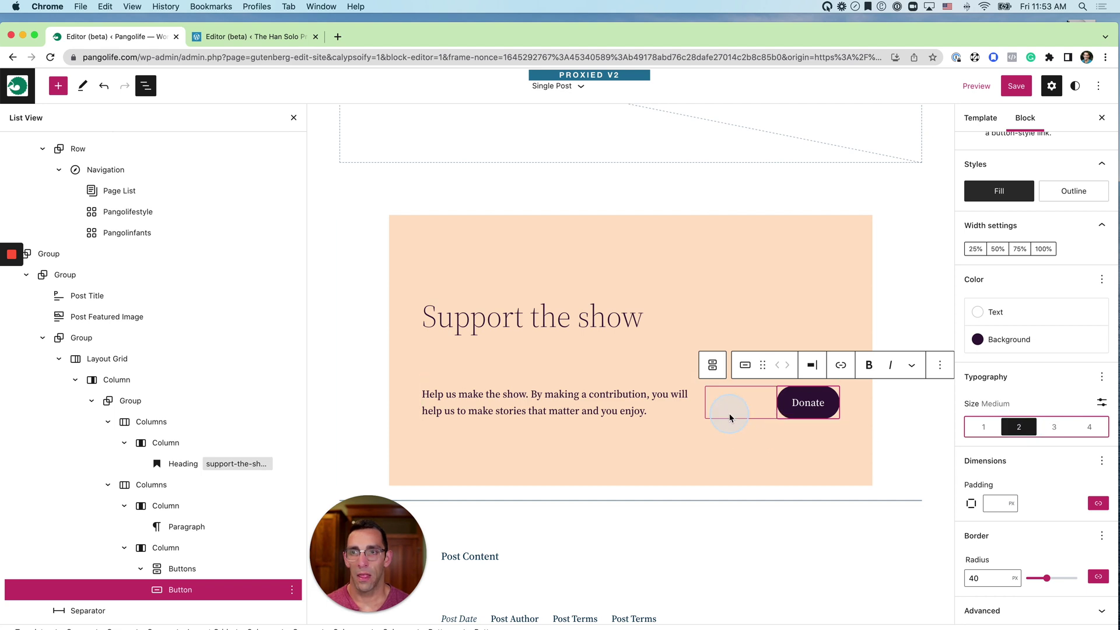
{"action": "left_click", "coordinate": [998, 502]}
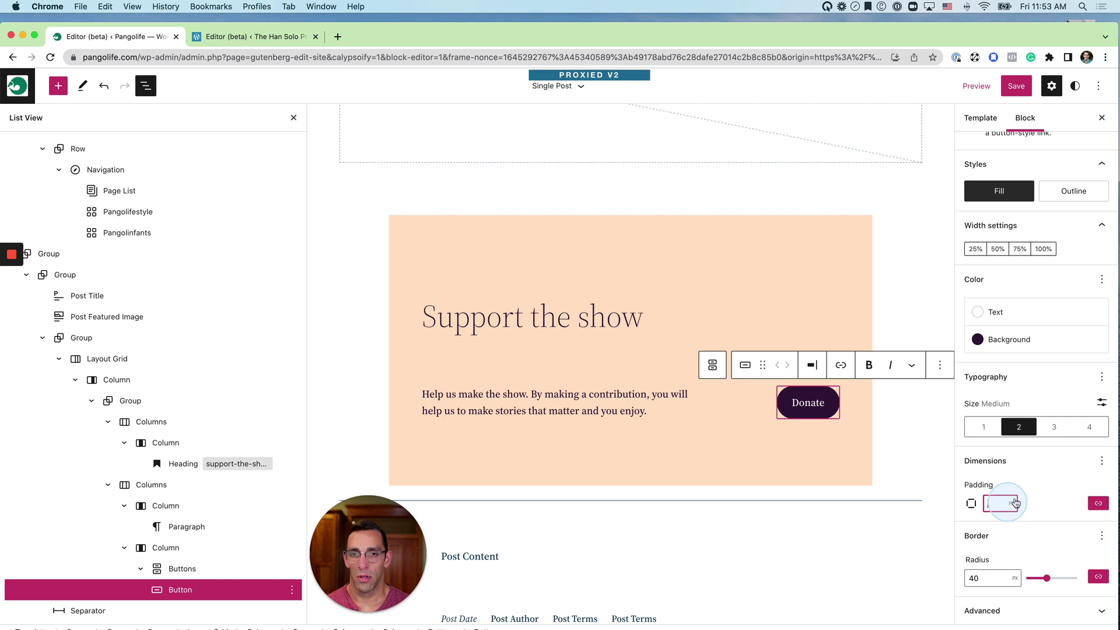
{"action": "scroll", "coordinate": [1057, 476], "scroll_direction": "up", "scroll_amount": 1}
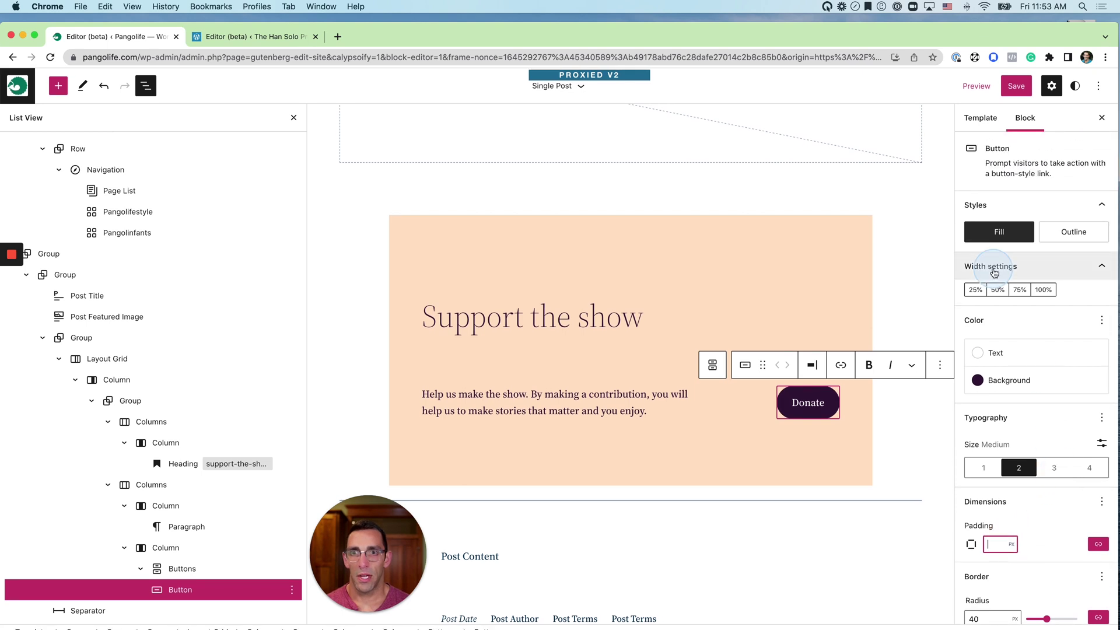
Set the Donate button's width to 75% and select the parent Group.
{"action": "left_click", "coordinate": [999, 294]}
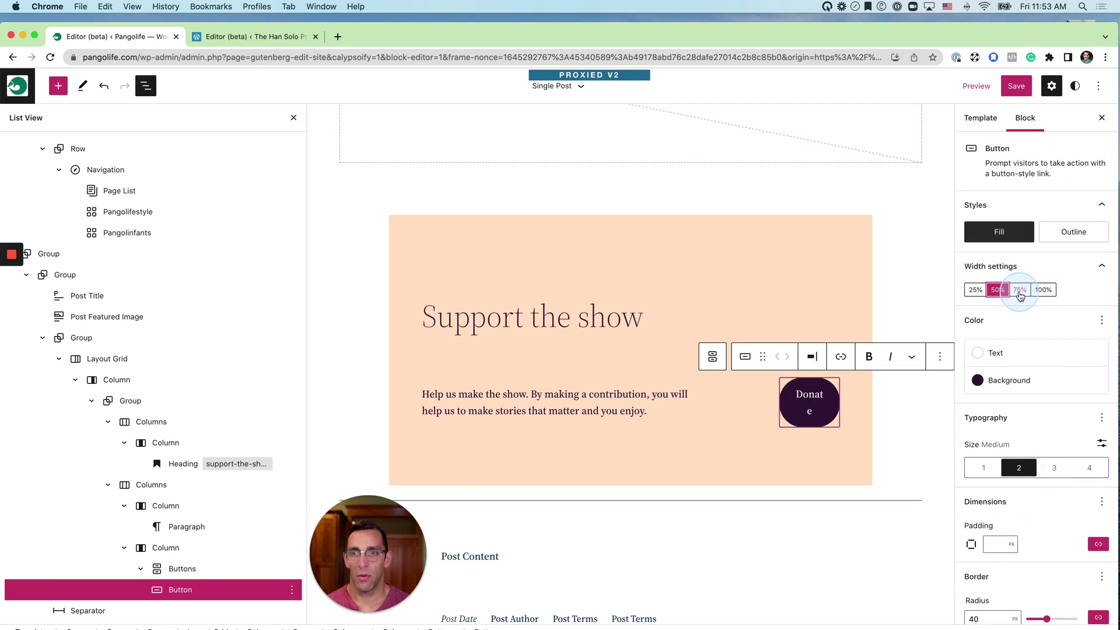
{"action": "left_click", "coordinate": [1020, 292]}
{"action": "left_click", "coordinate": [1042, 292]}
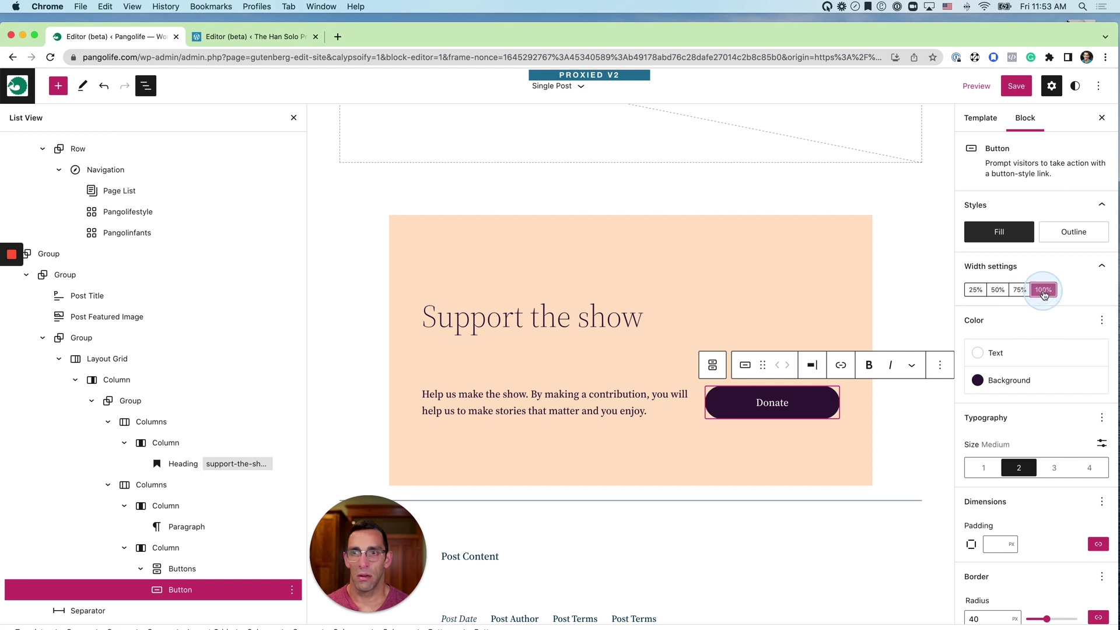
{"action": "left_click", "coordinate": [1017, 293]}
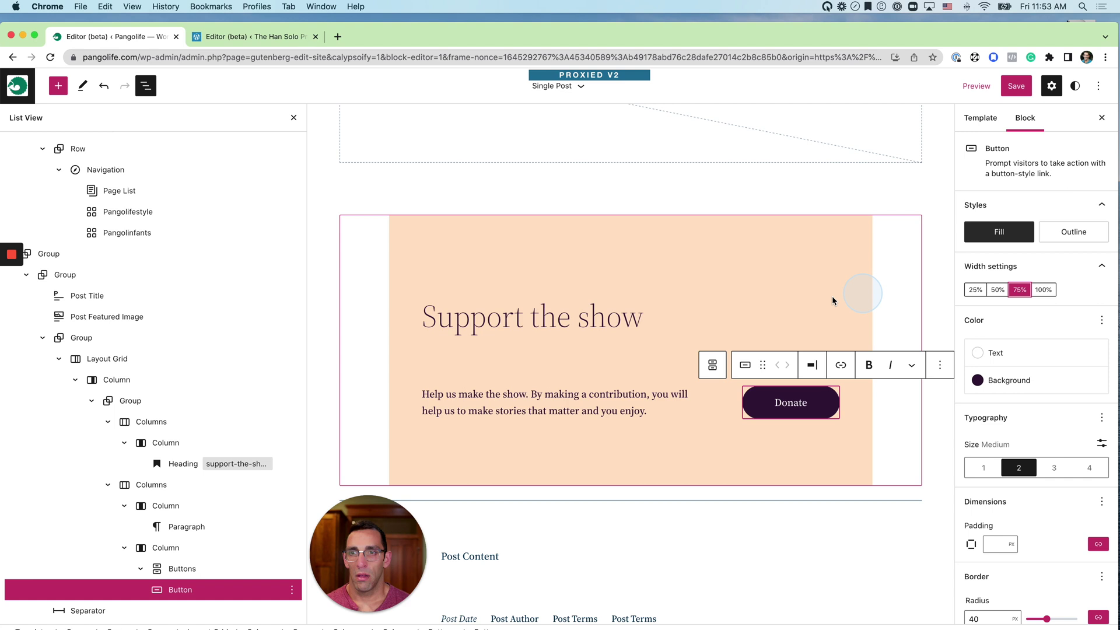
{"action": "left_click", "coordinate": [845, 250]}
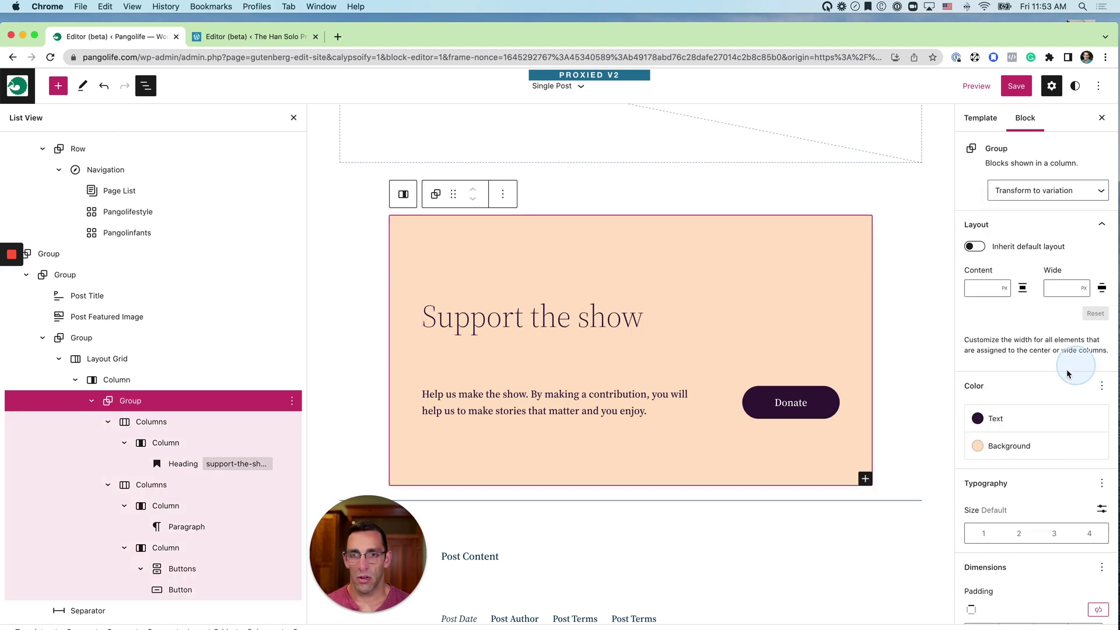
{"action": "scroll", "coordinate": [1058, 380], "scroll_direction": "down", "scroll_amount": 1}
{"action": "scroll", "coordinate": [1057, 383], "scroll_direction": "down", "scroll_amount": 4}
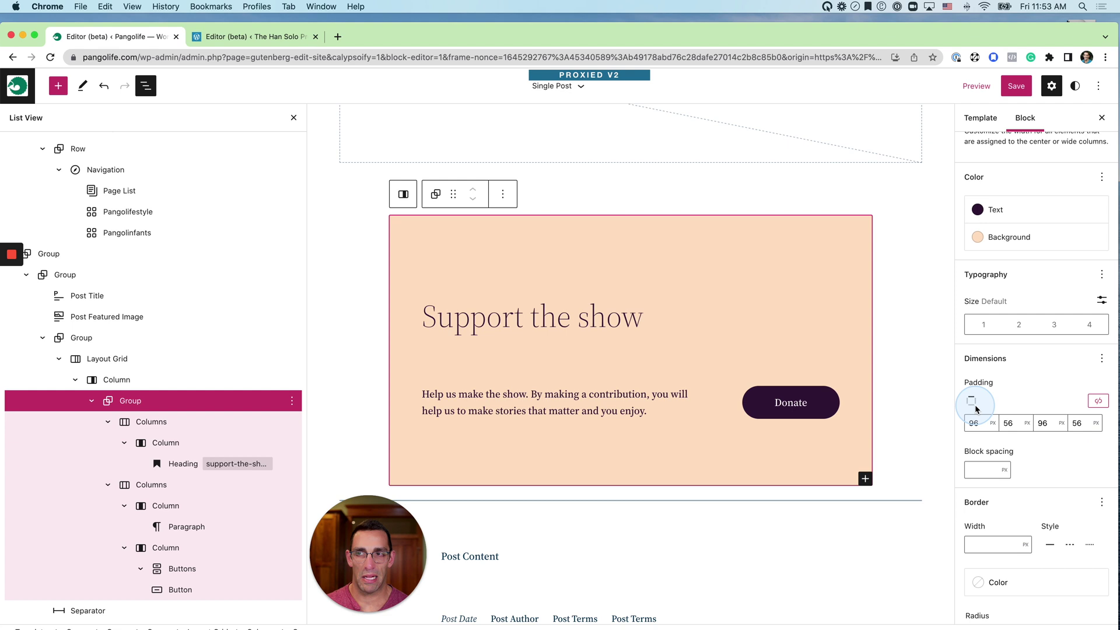
Change the Group's padding from 96 to 20 on top and 50 on bottom.
{"action": "double_click", "coordinate": [973, 424]}
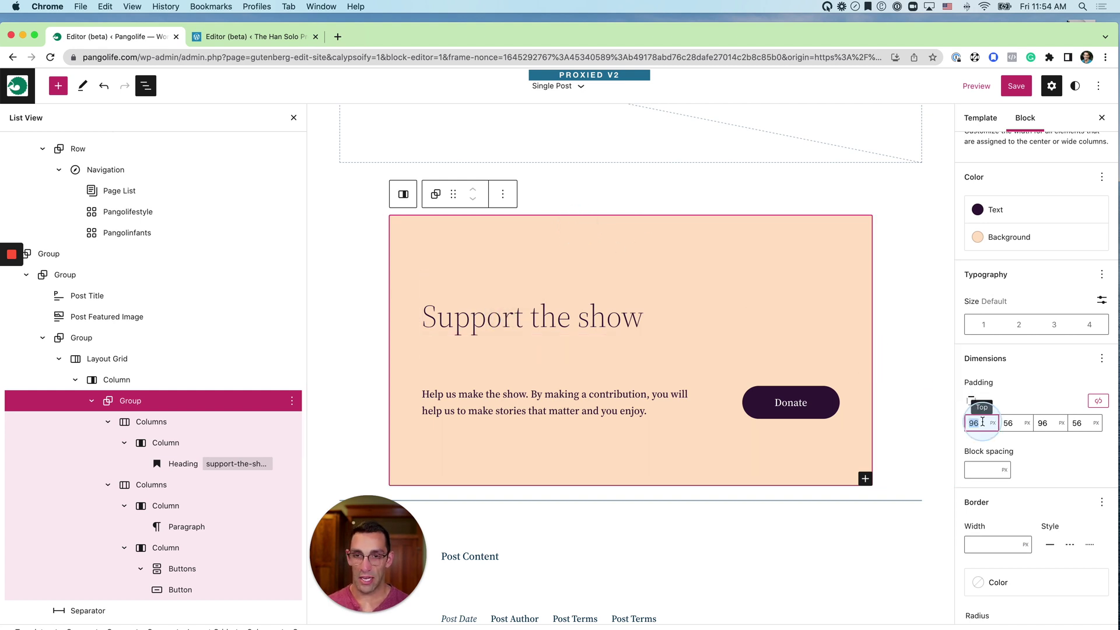
{"action": "type", "text": "20"}
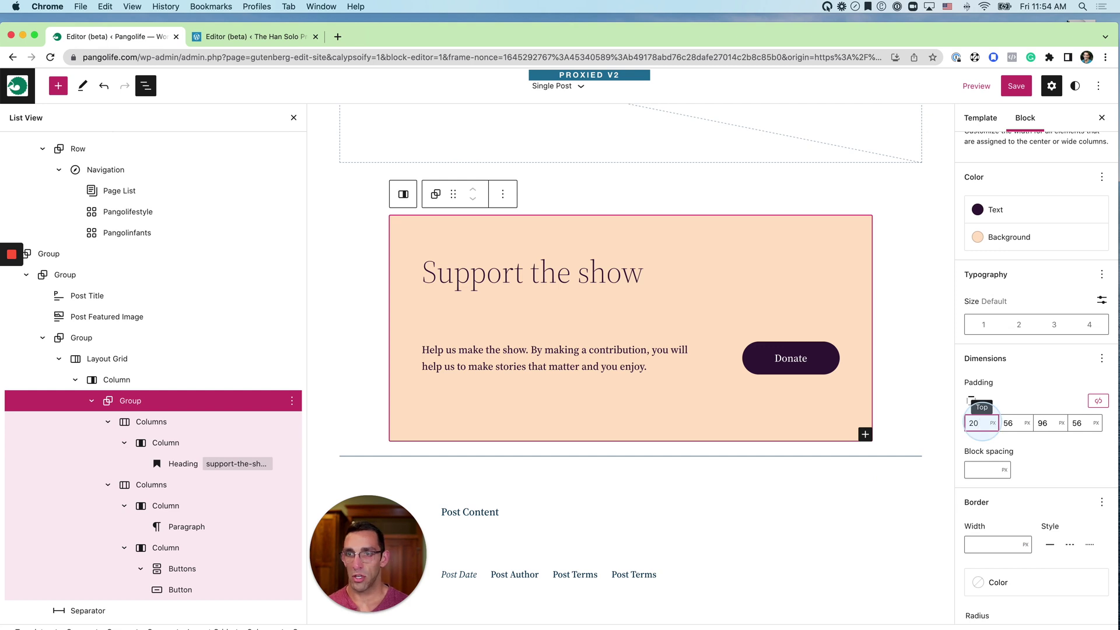
{"action": "left_click", "coordinate": [1082, 422]}
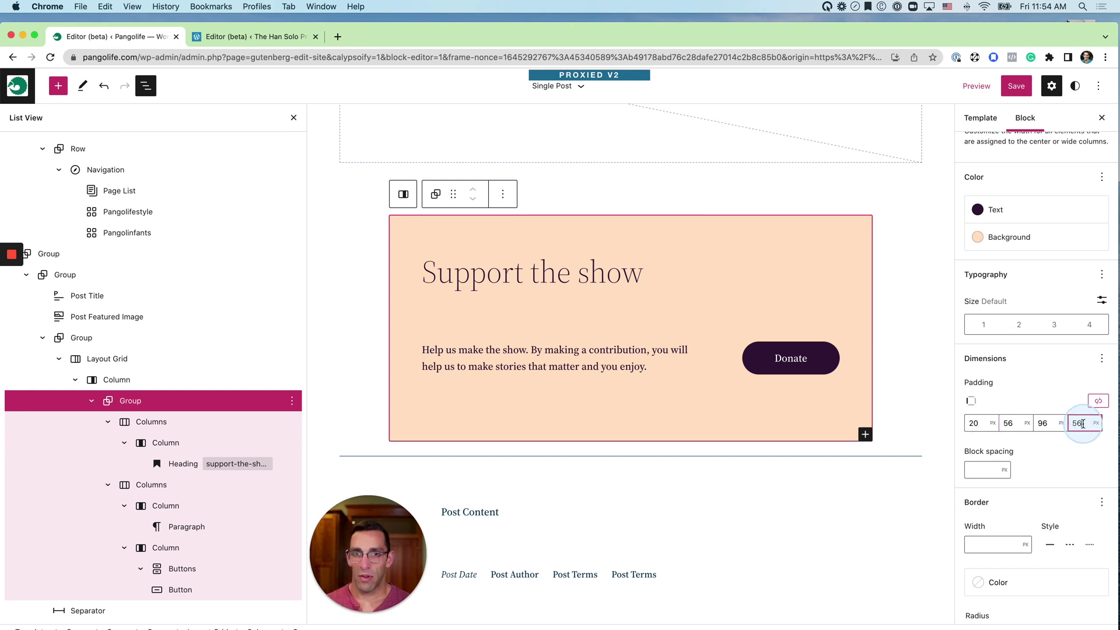
{"action": "left_click", "coordinate": [1050, 423]}
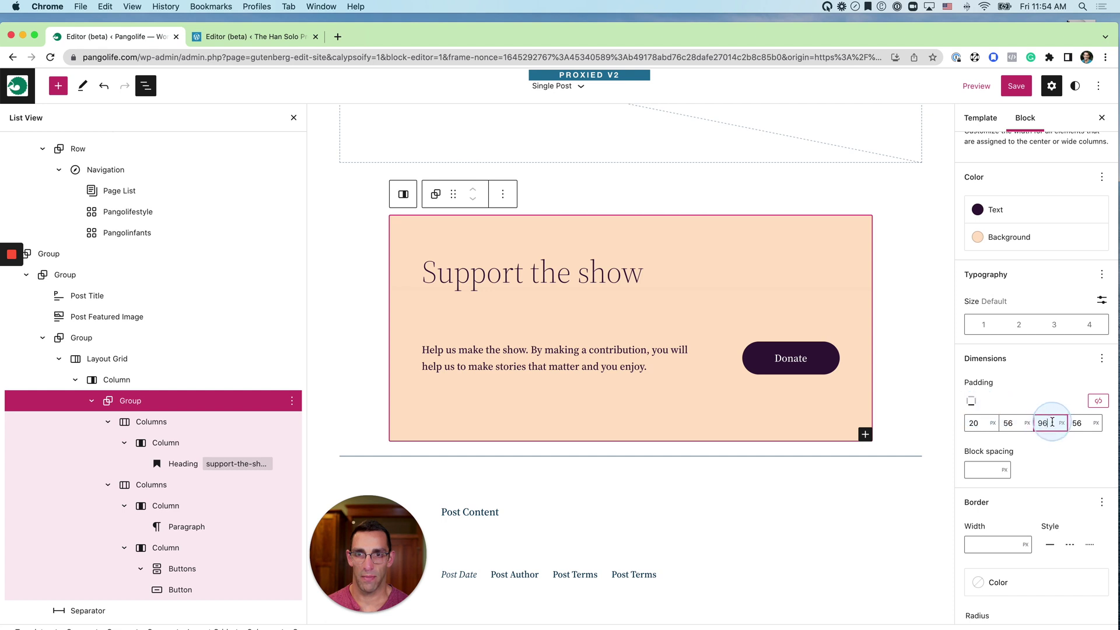
{"action": "left_click_drag", "start_coordinate": [1052, 423], "coordinate": [1033, 428]}
{"action": "type", "text": "20"}
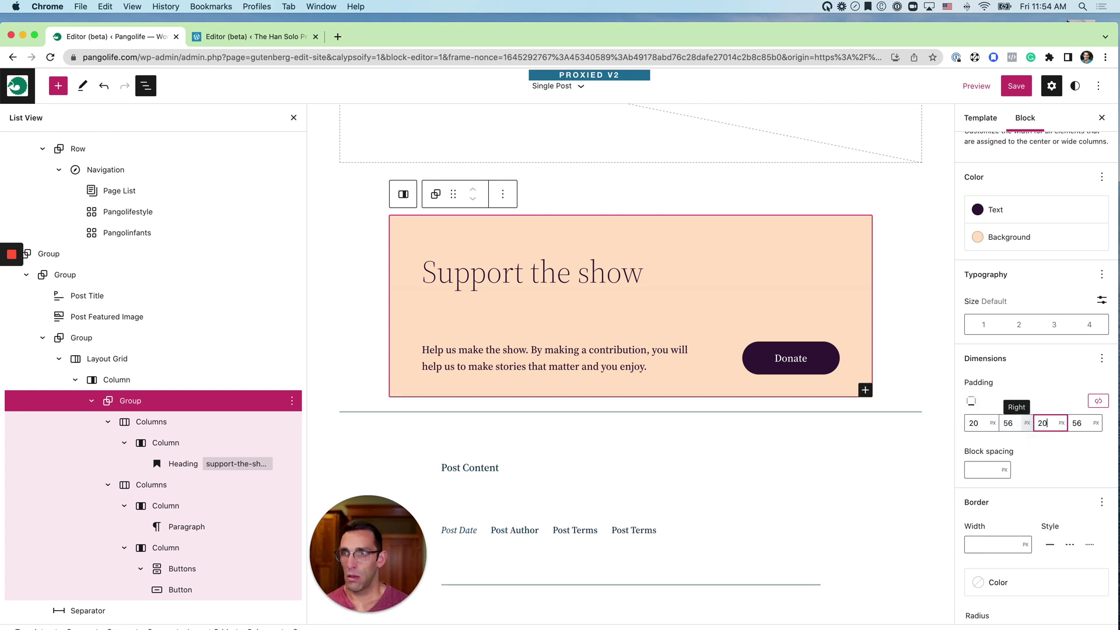
{"action": "double_click", "coordinate": [1039, 423]}
{"action": "type", "text": "50"}
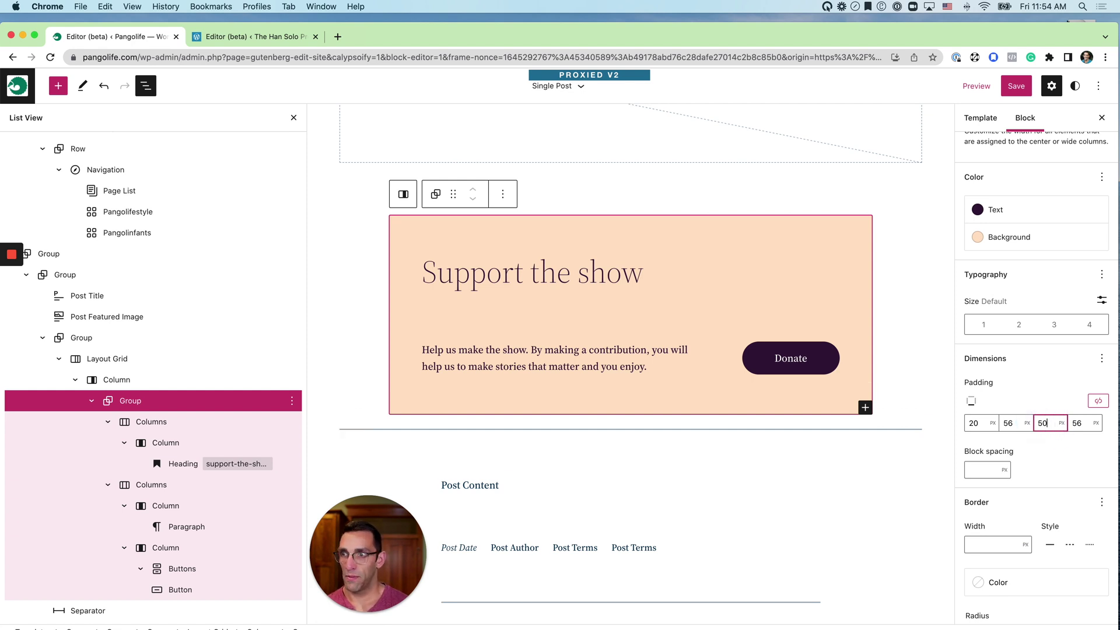
{"action": "left_click", "coordinate": [598, 314]}
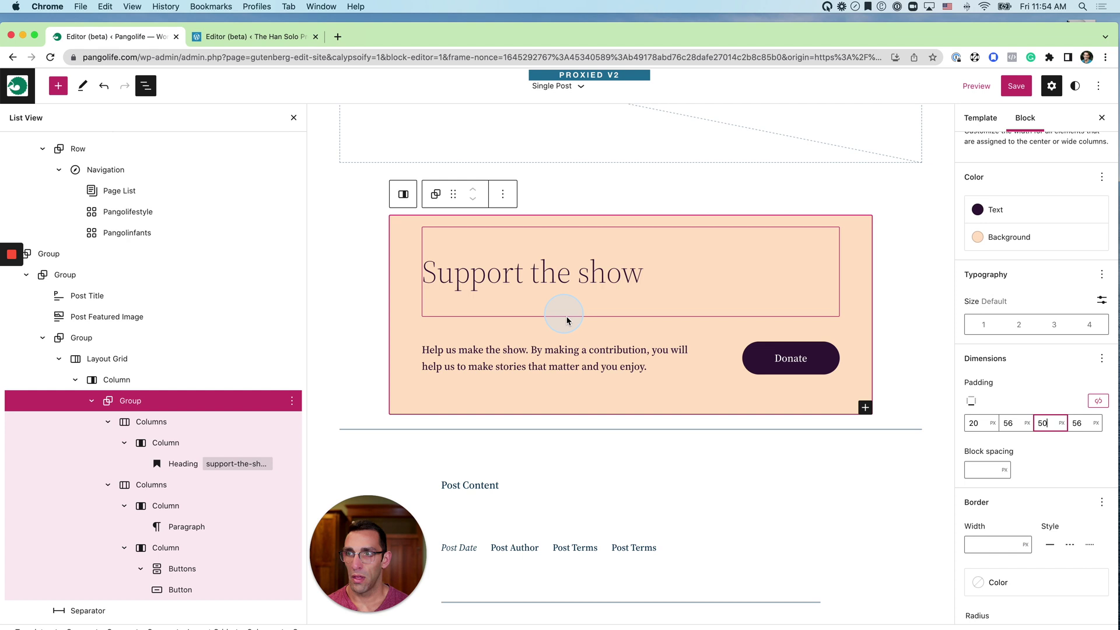
{"action": "left_click", "coordinate": [574, 308]}
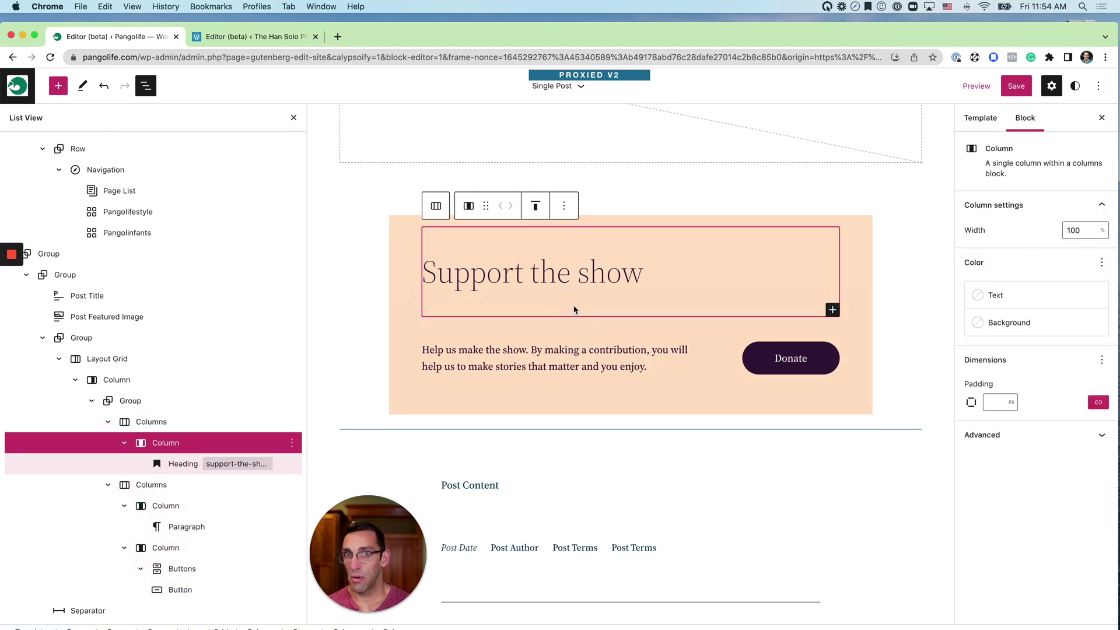
{"action": "left_click", "coordinate": [496, 361]}
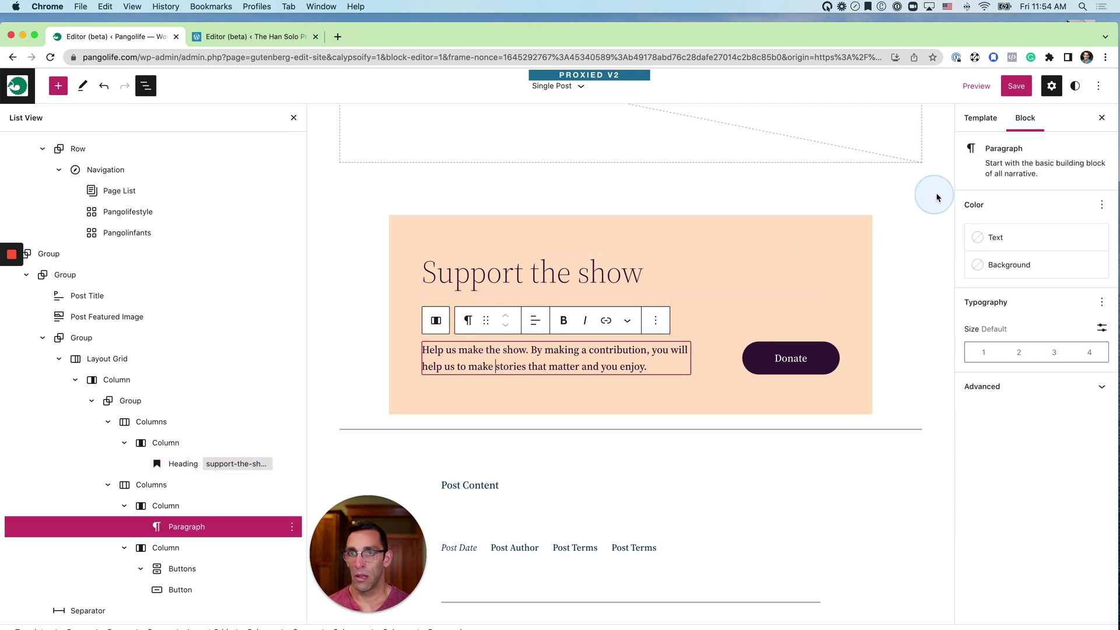
{"action": "scroll", "coordinate": [838, 225], "scroll_direction": "down", "scroll_amount": 2}
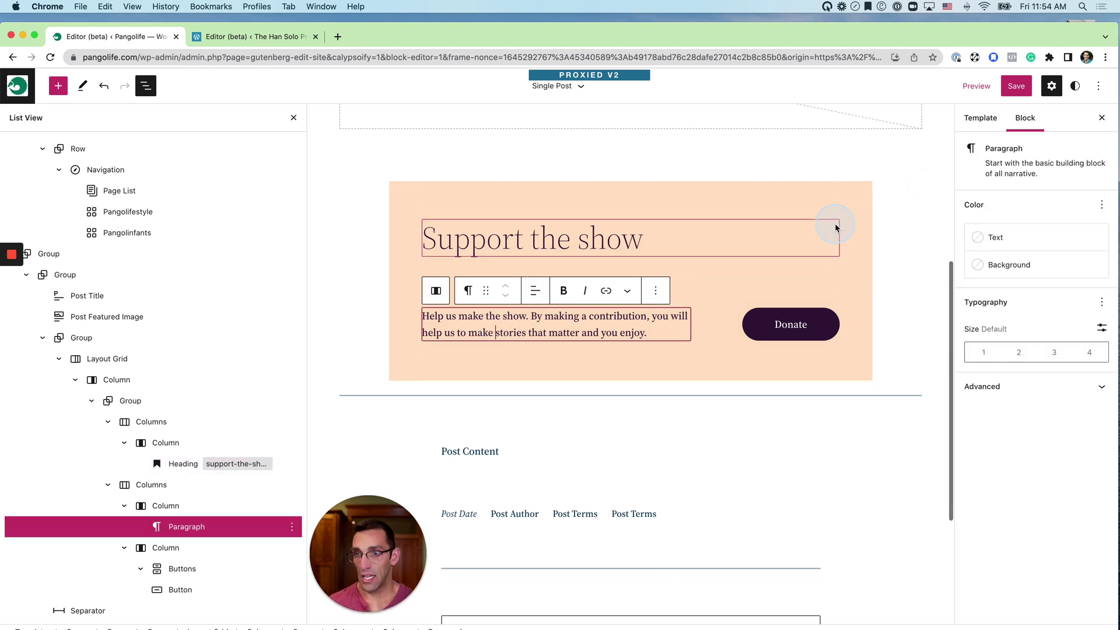
{"action": "scroll", "coordinate": [834, 227], "scroll_direction": "up", "scroll_amount": 3}
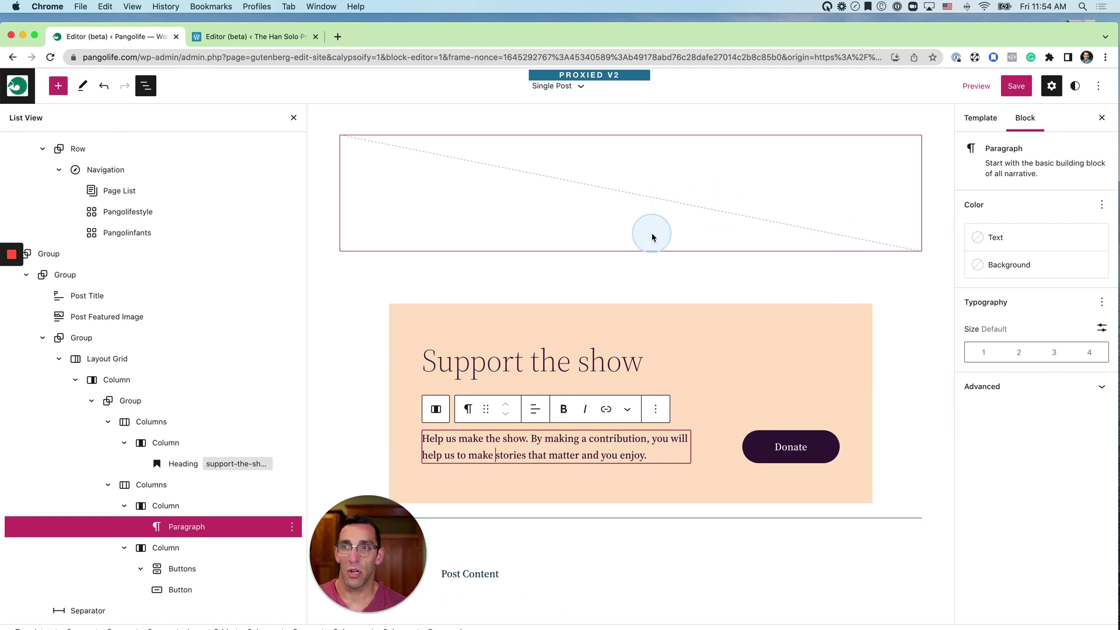
{"action": "scroll", "coordinate": [652, 237], "scroll_direction": "down", "scroll_amount": 3}
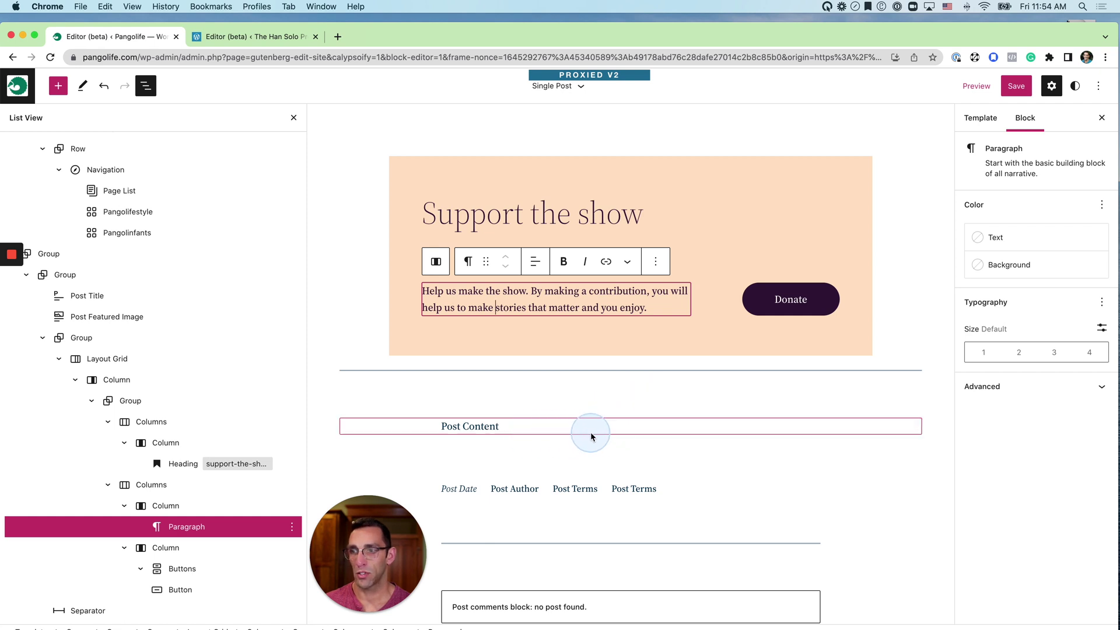
{"action": "scroll", "coordinate": [591, 435], "scroll_direction": "down", "scroll_amount": 5}
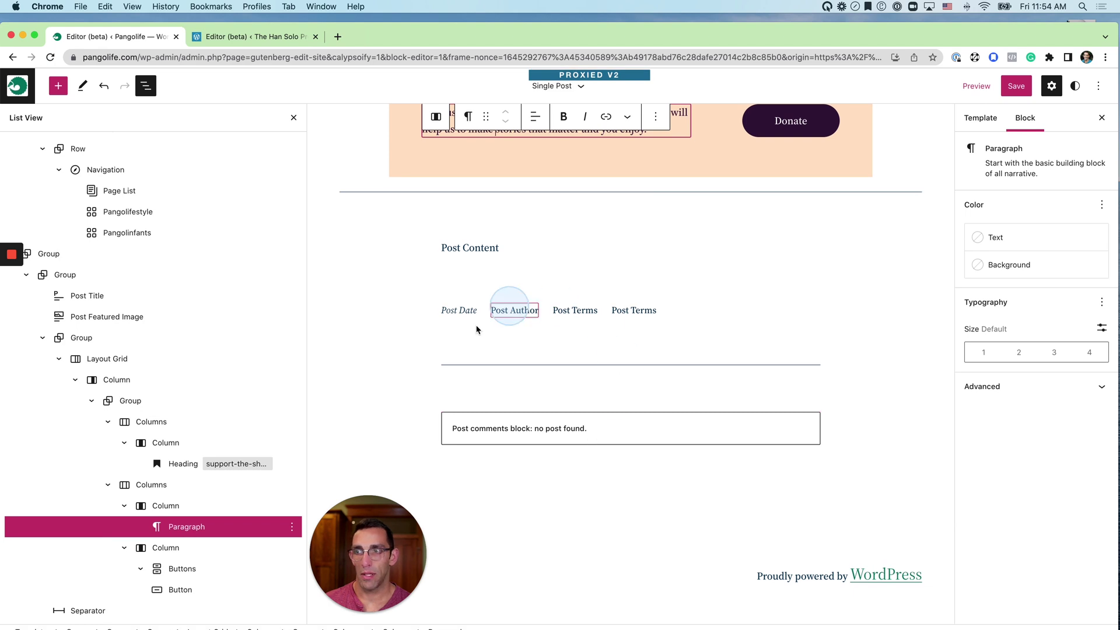
{"action": "scroll", "coordinate": [529, 509], "scroll_direction": "up", "scroll_amount": 10}
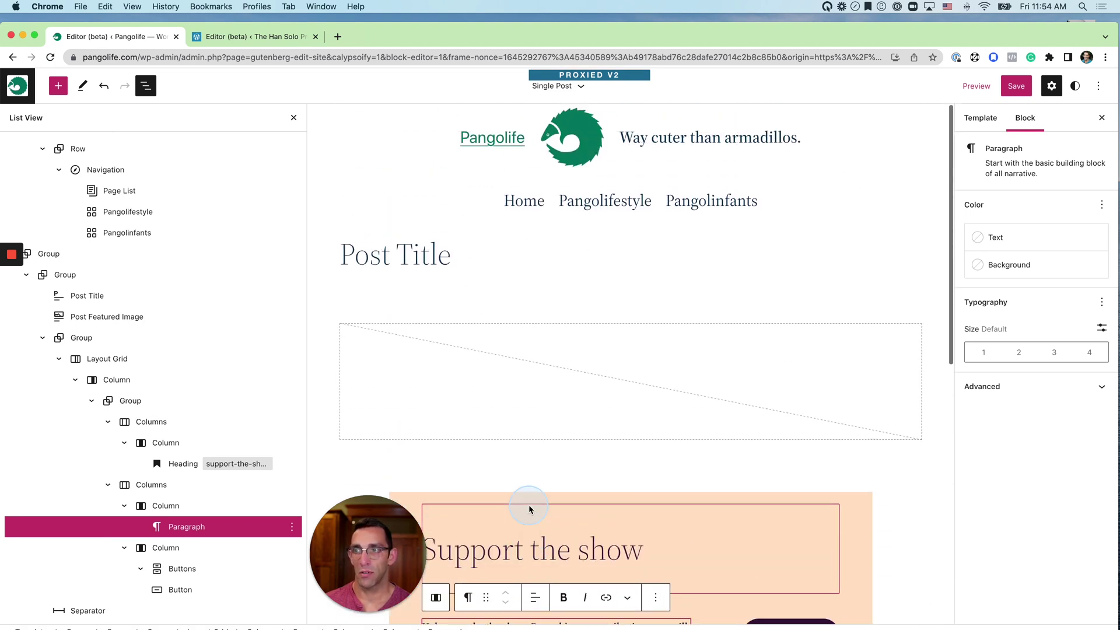